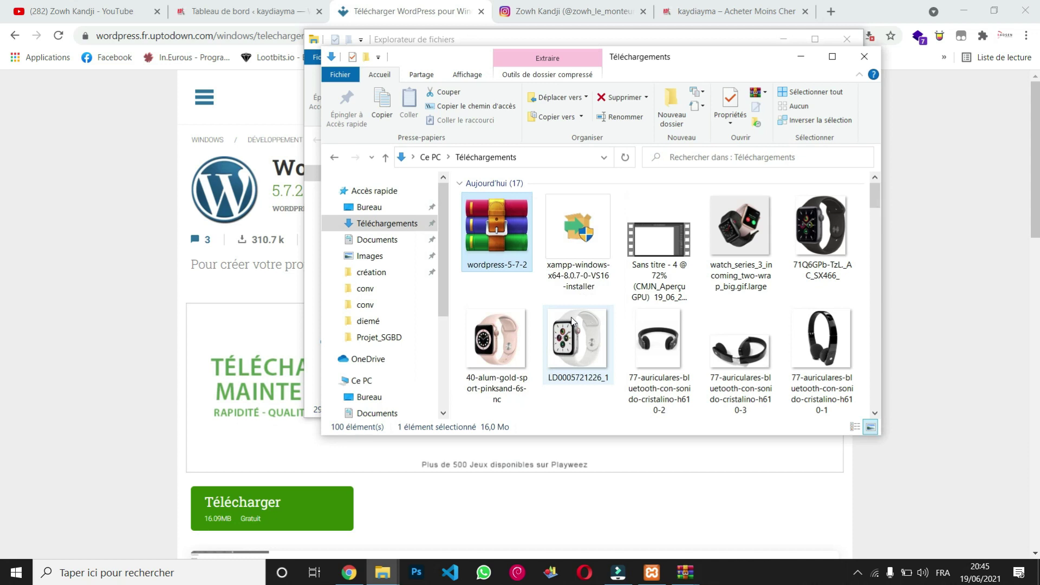
Open the wordpress-5-7-2 archive and browse its wordpress folder.
{"action": "scroll", "coordinate": [572, 320], "scroll_direction": "down", "scroll_amount": 5}
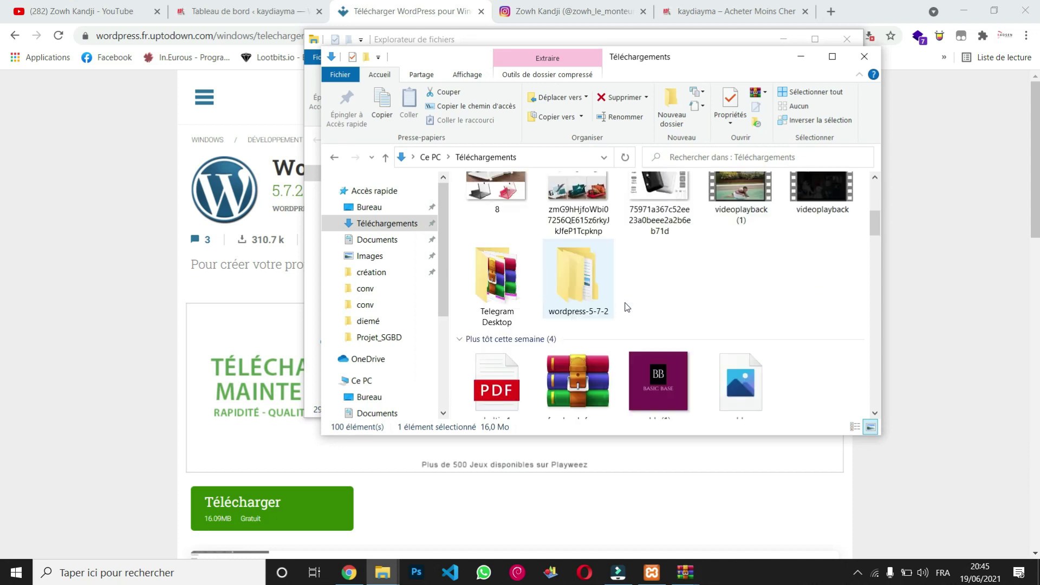
{"action": "double_click", "coordinate": [586, 294]}
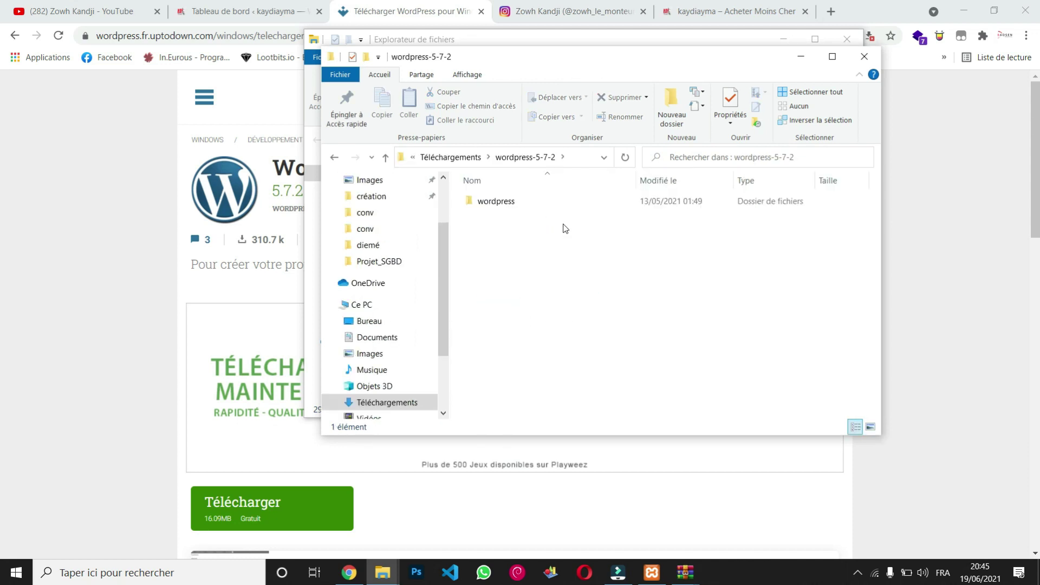
{"action": "double_click", "coordinate": [554, 200]}
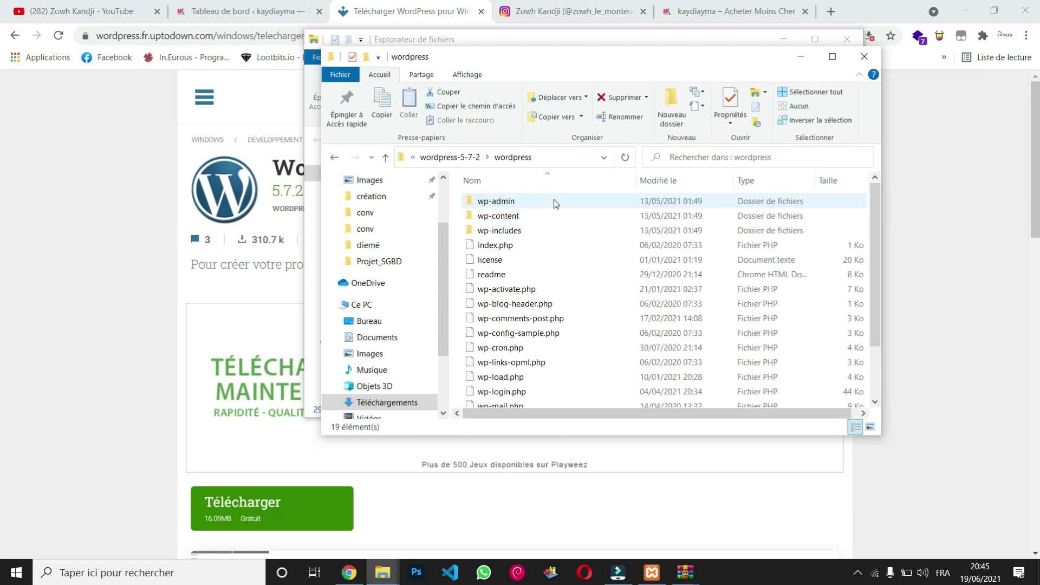
{"action": "scroll", "coordinate": [566, 275], "scroll_direction": "down", "scroll_amount": 1}
{"action": "scroll", "coordinate": [566, 275], "scroll_direction": "up", "scroll_amount": 1}
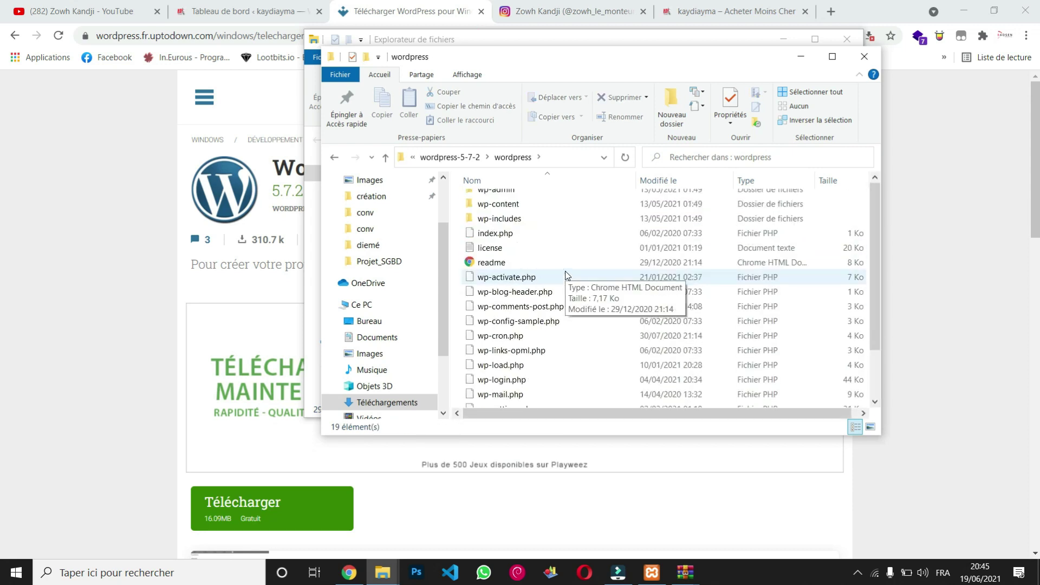
Minimize Explorer and Chrome, and close the other file window, the WinRAR licence reminder and the archive window.
{"action": "left_click", "coordinate": [801, 58]}
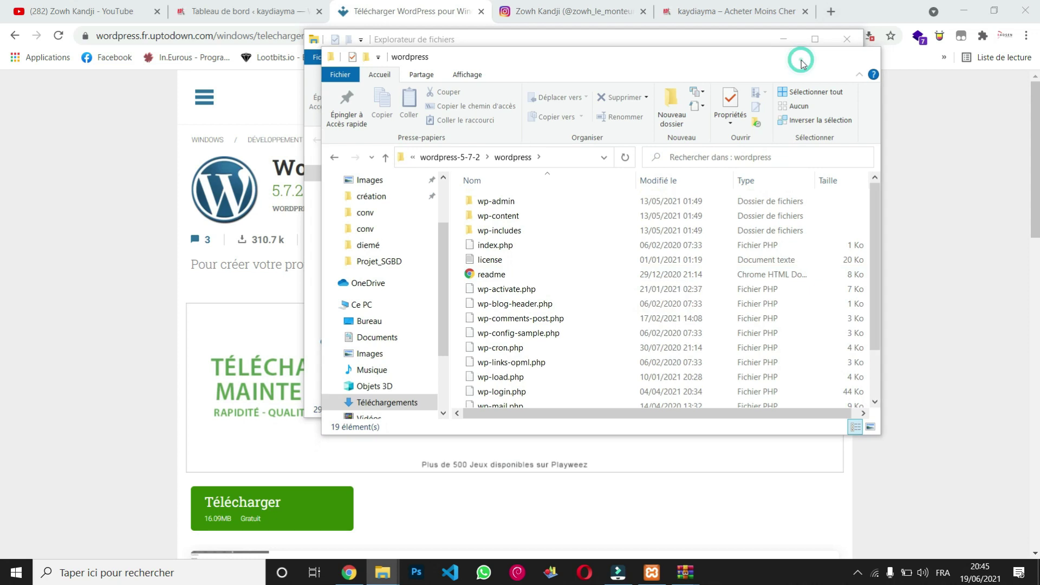
{"action": "left_click", "coordinate": [846, 47]}
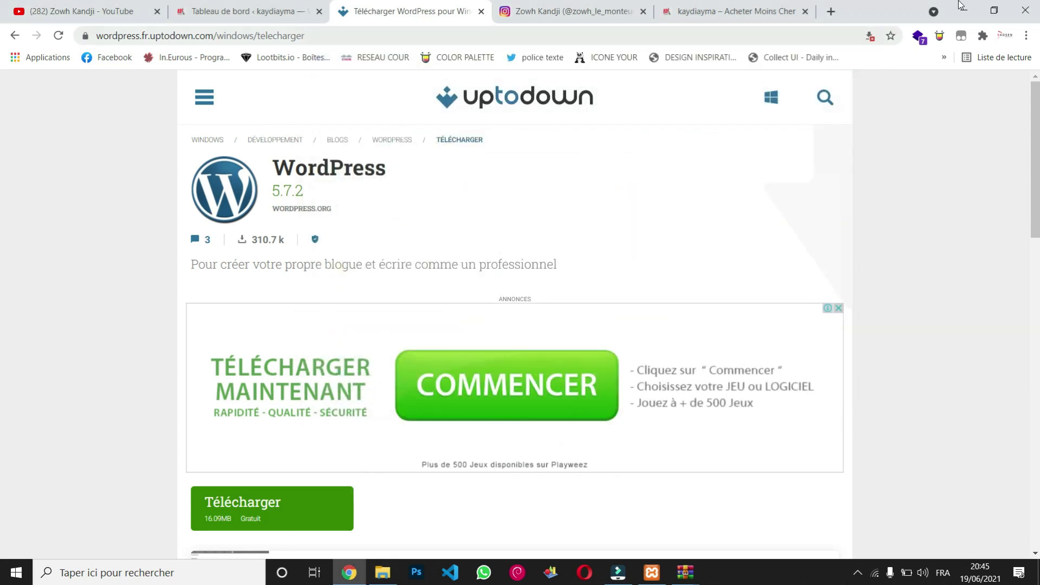
{"action": "left_click", "coordinate": [965, 9]}
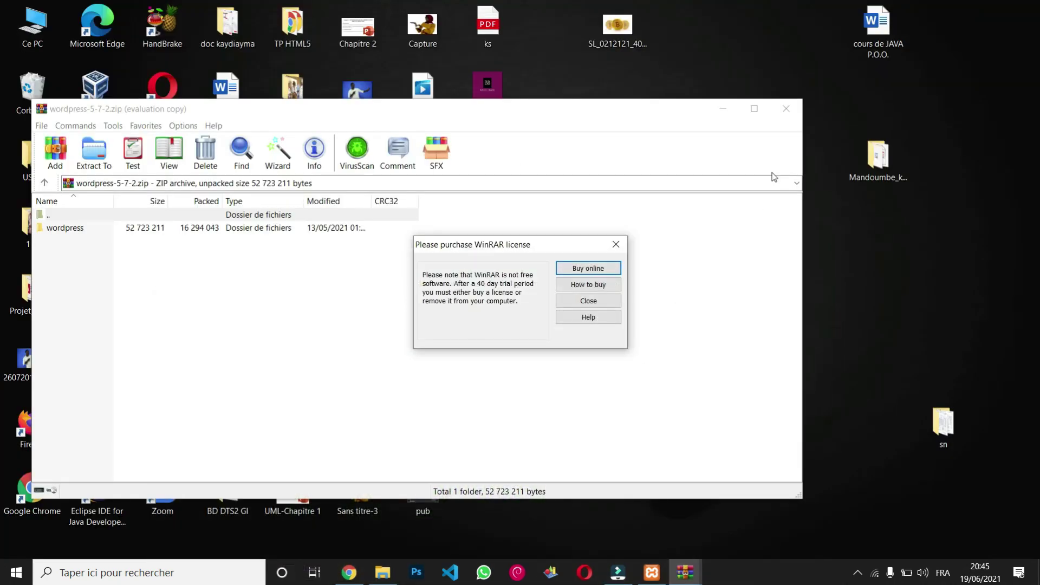
{"action": "left_click", "coordinate": [616, 244]}
{"action": "left_click", "coordinate": [781, 112]}
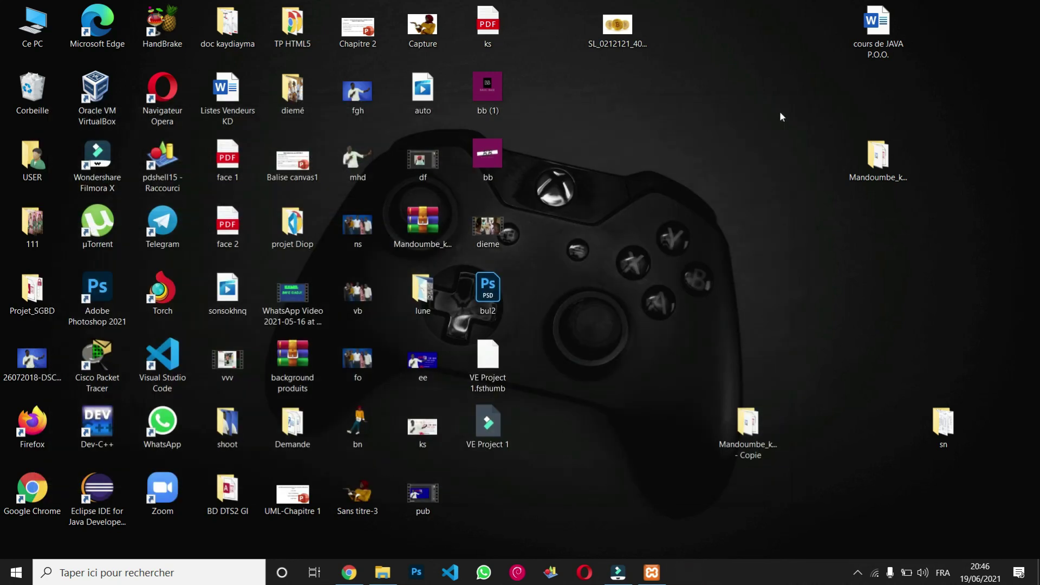
{"action": "left_click", "coordinate": [857, 573]}
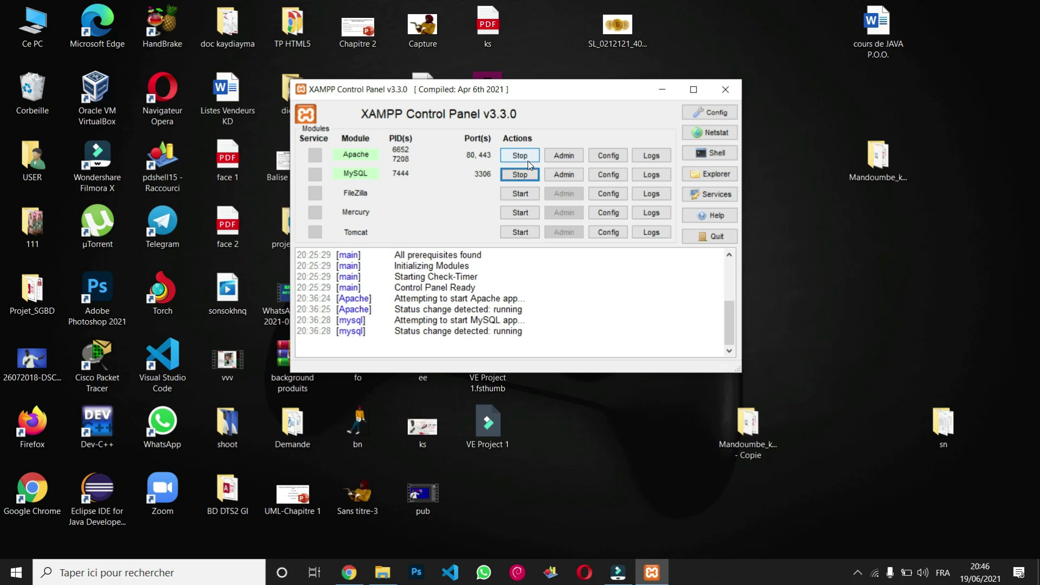
Stop and restart both Apache and MySQL in XAMPP Control Panel.
{"action": "left_click", "coordinate": [524, 160]}
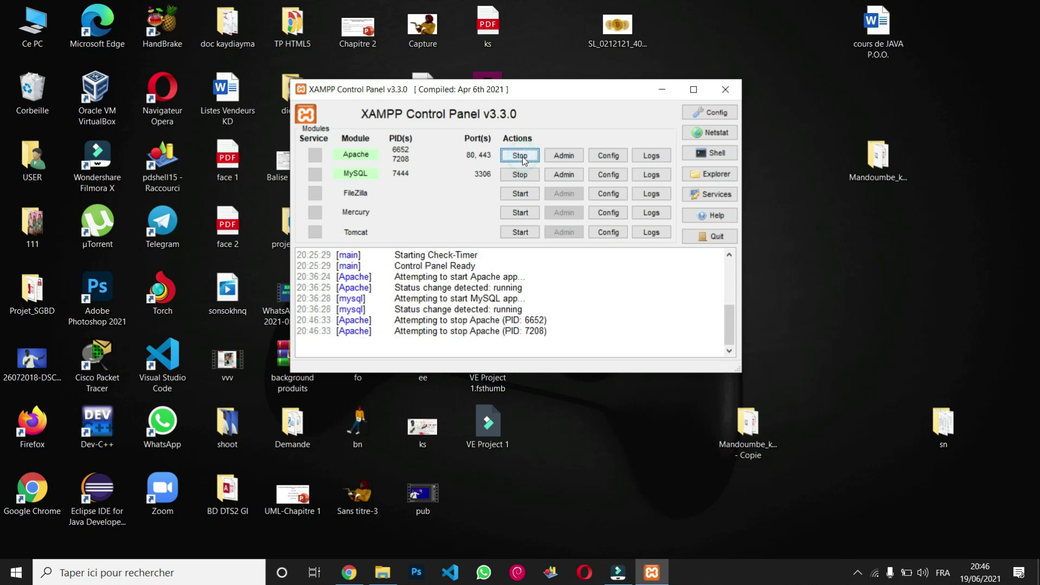
{"action": "left_click", "coordinate": [521, 175]}
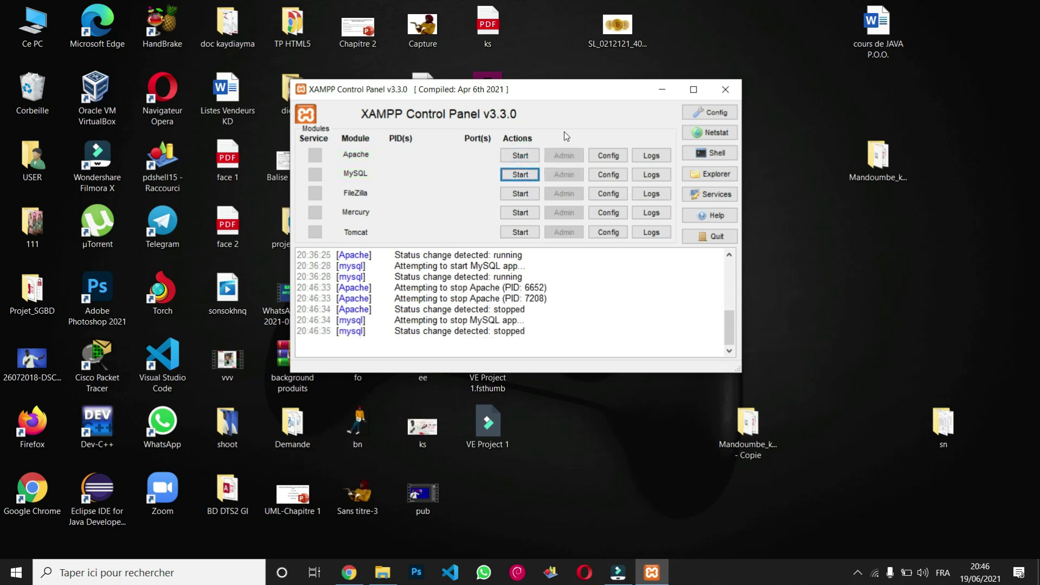
{"action": "left_click", "coordinate": [523, 157]}
{"action": "left_click", "coordinate": [528, 174]}
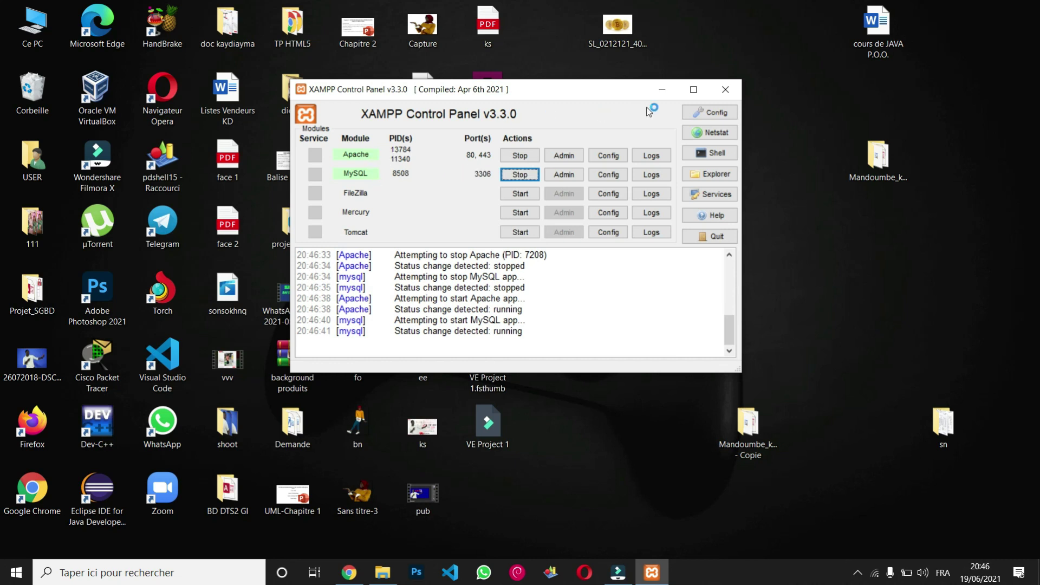
{"action": "left_click", "coordinate": [668, 96]}
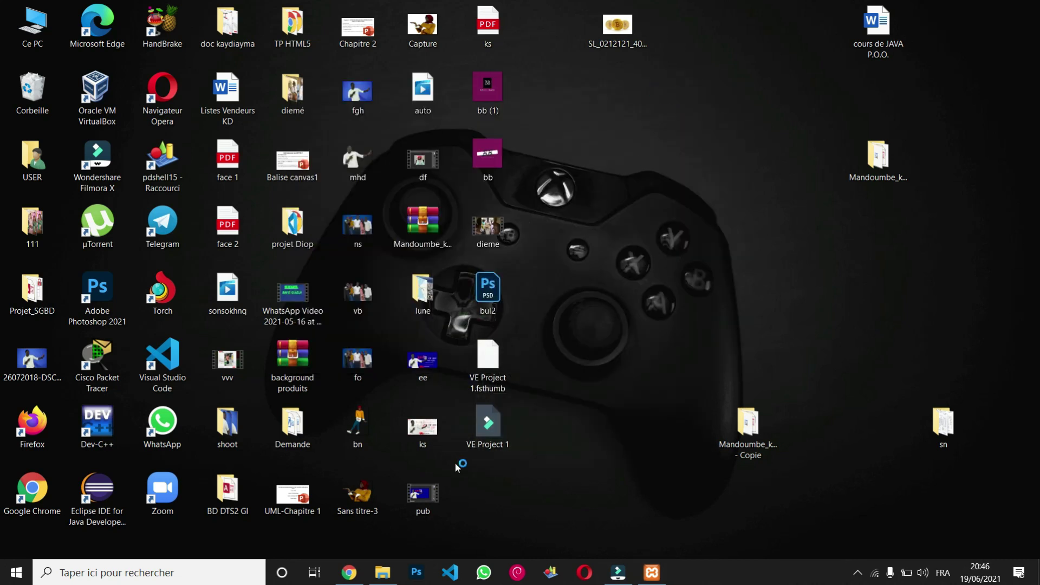
{"action": "left_click", "coordinate": [356, 567]}
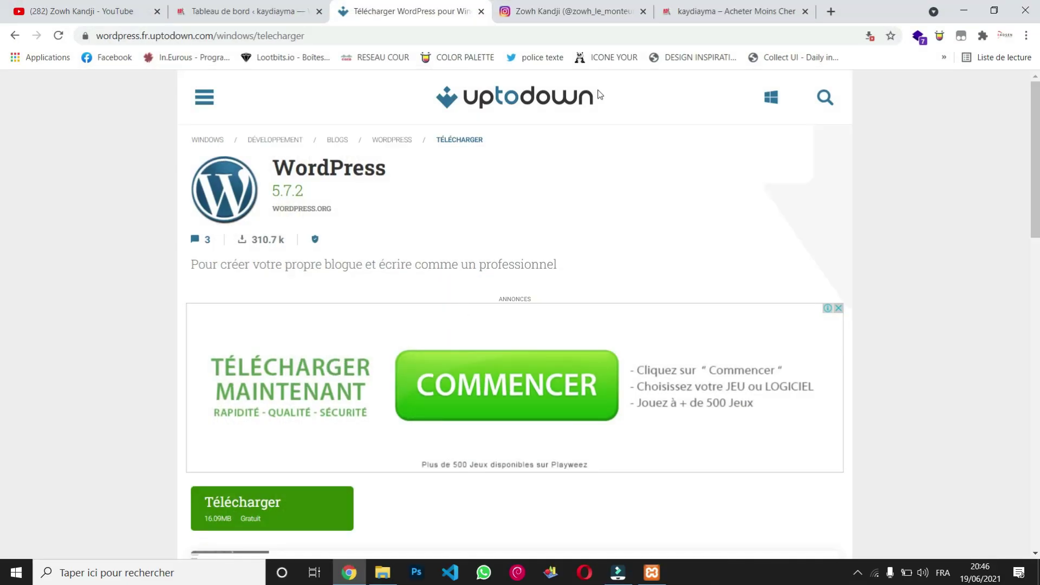
Go back from the wordpress folder to wordpress-5-7-2, then select Chrome's current address.
{"action": "left_click", "coordinate": [384, 572]}
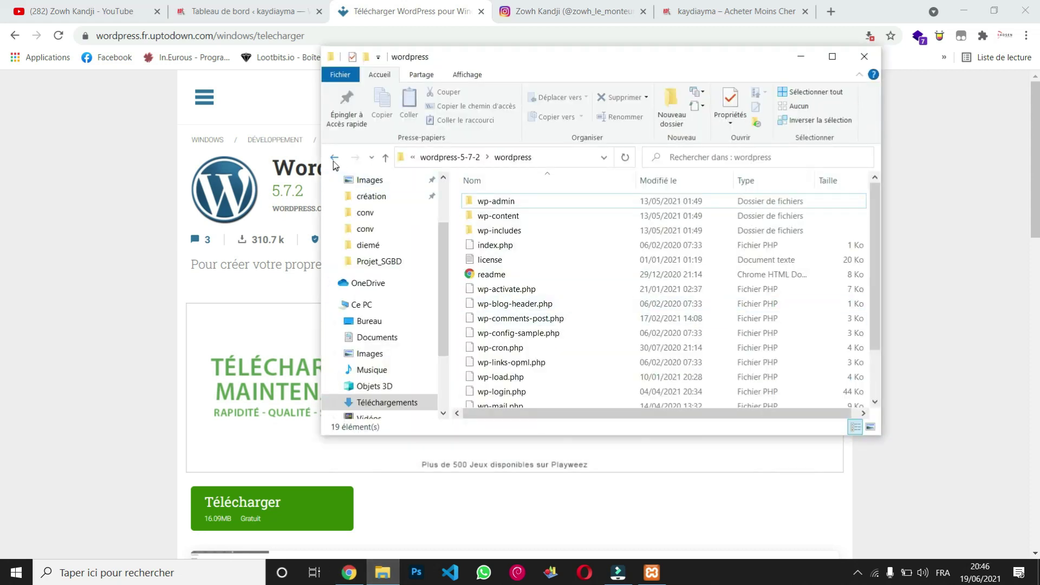
{"action": "left_click", "coordinate": [334, 158]}
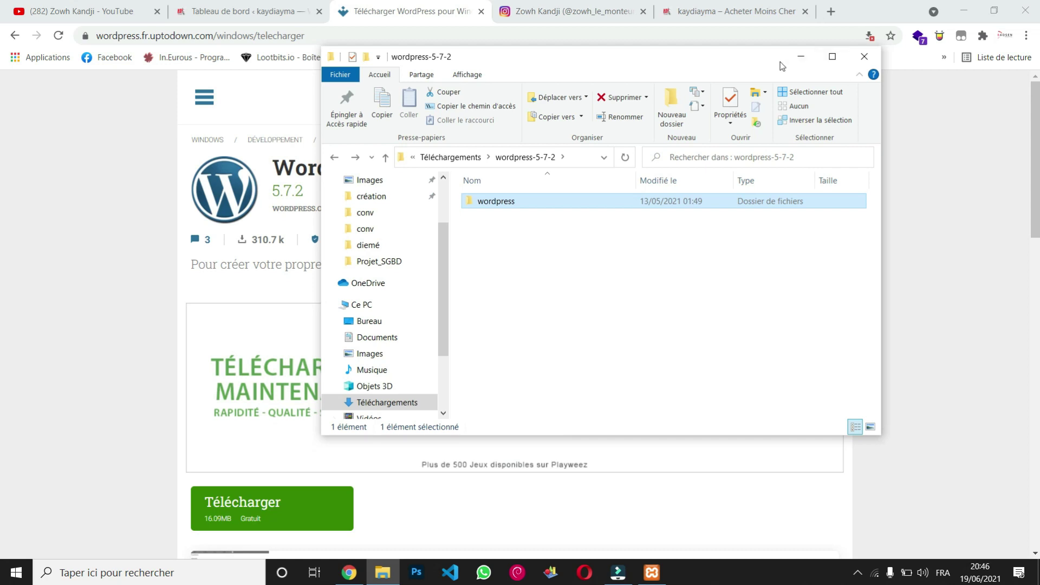
{"action": "left_click", "coordinate": [801, 56]}
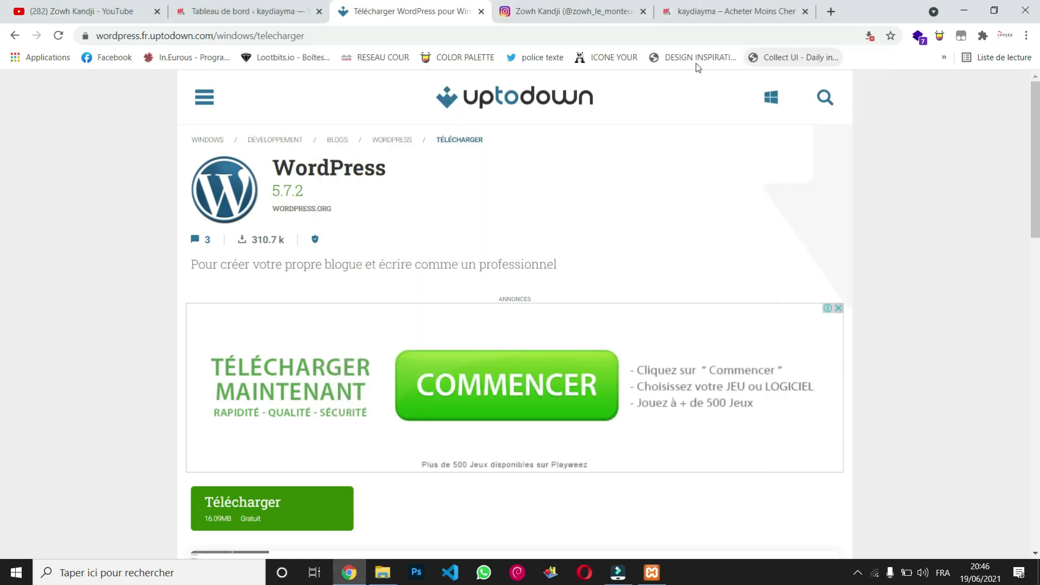
{"action": "left_click", "coordinate": [654, 30]}
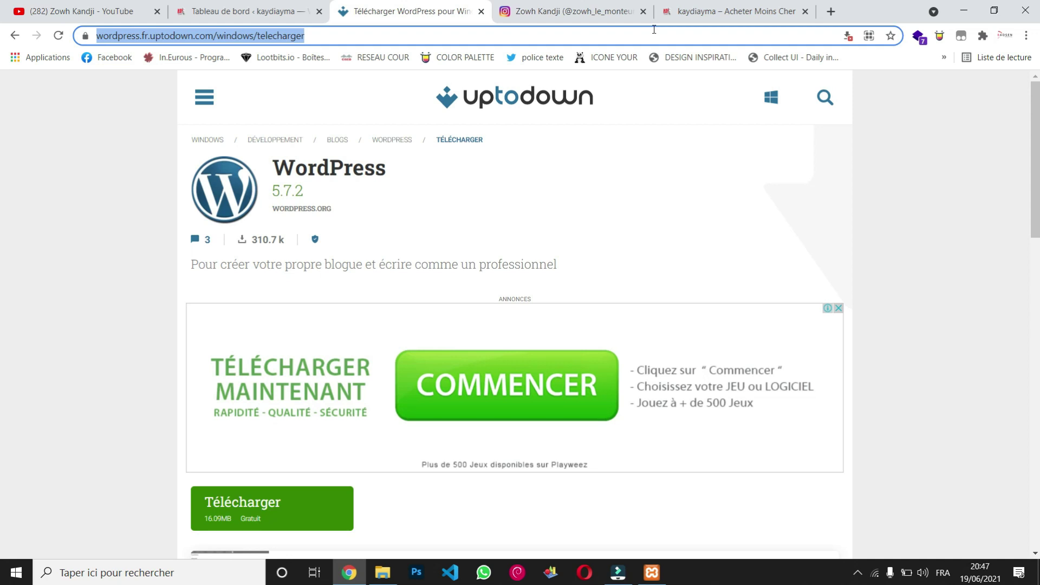
Load localhost, dismiss the translation offer, and go to phpMyAdmin.
{"action": "type", "text": "loc"}
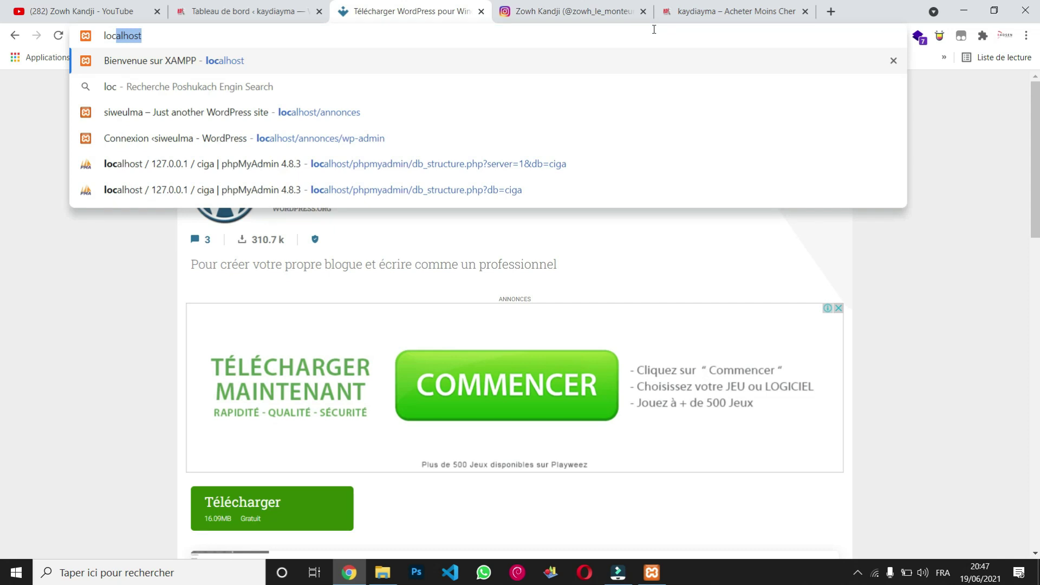
{"action": "type", "text": "alhost"}
{"action": "key", "text": "Return"}
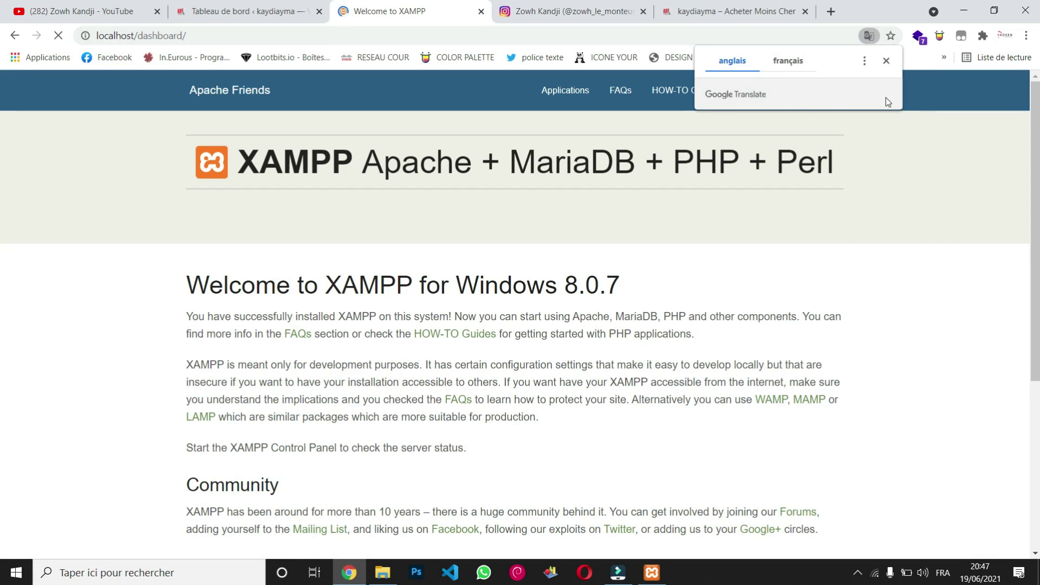
{"action": "left_click", "coordinate": [886, 61]}
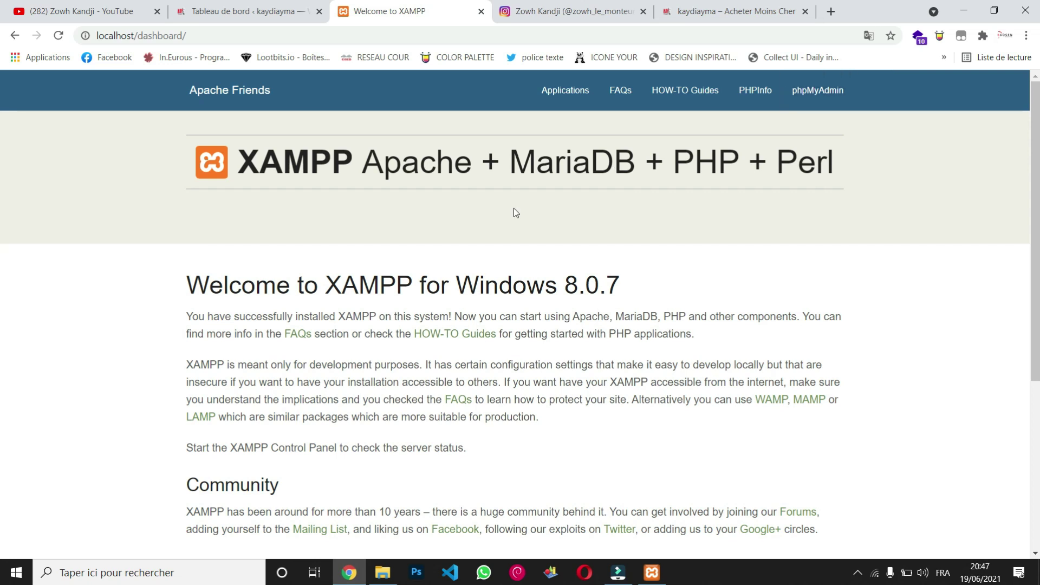
{"action": "left_click", "coordinate": [821, 99]}
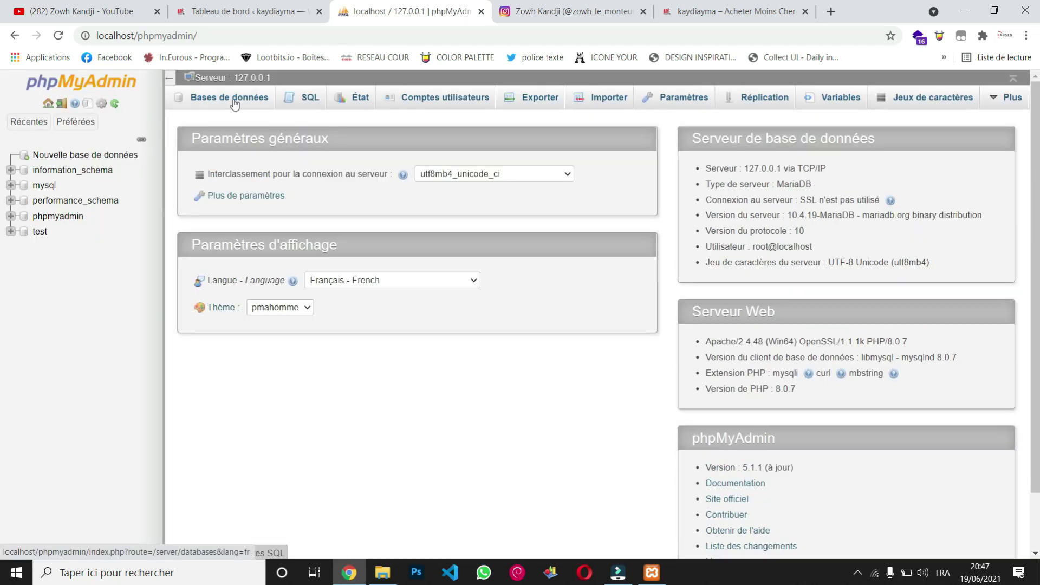
Create database 'teste' with utf8mb4_general_ci collation and open it from the sidebar.
{"action": "left_click", "coordinate": [234, 102]}
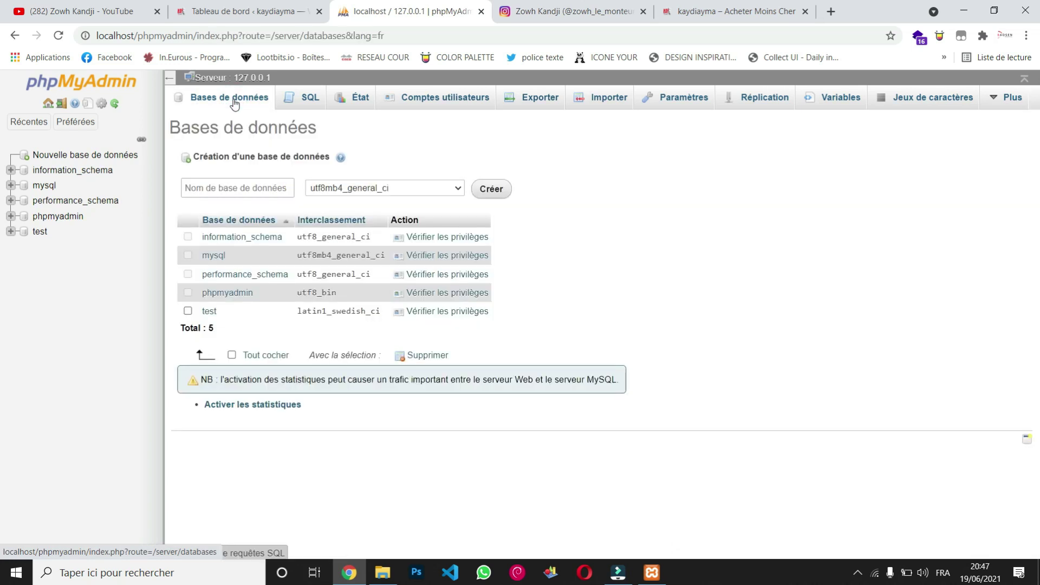
{"action": "left_click", "coordinate": [242, 189]}
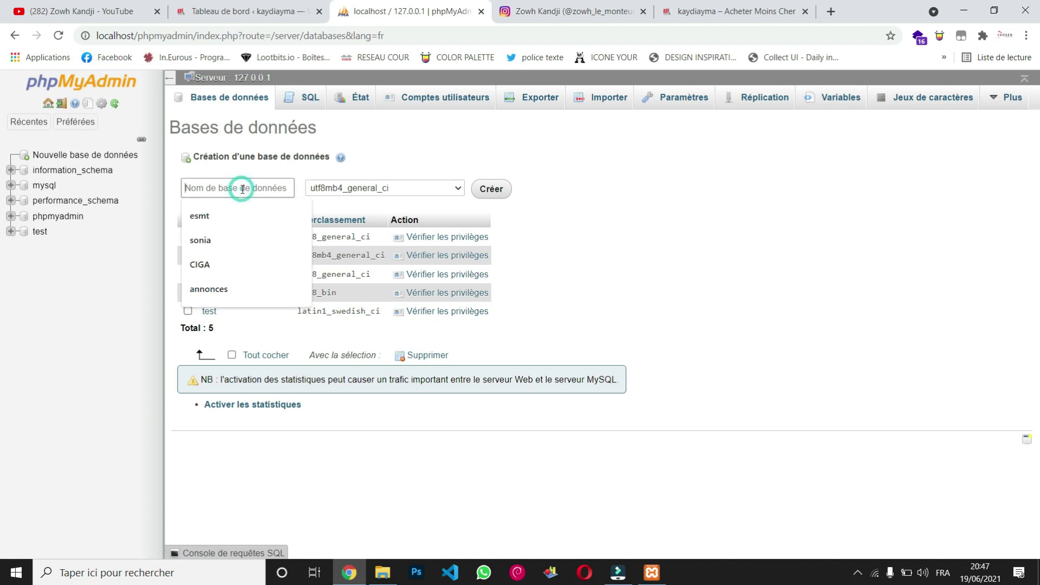
{"action": "type", "text": "t"}
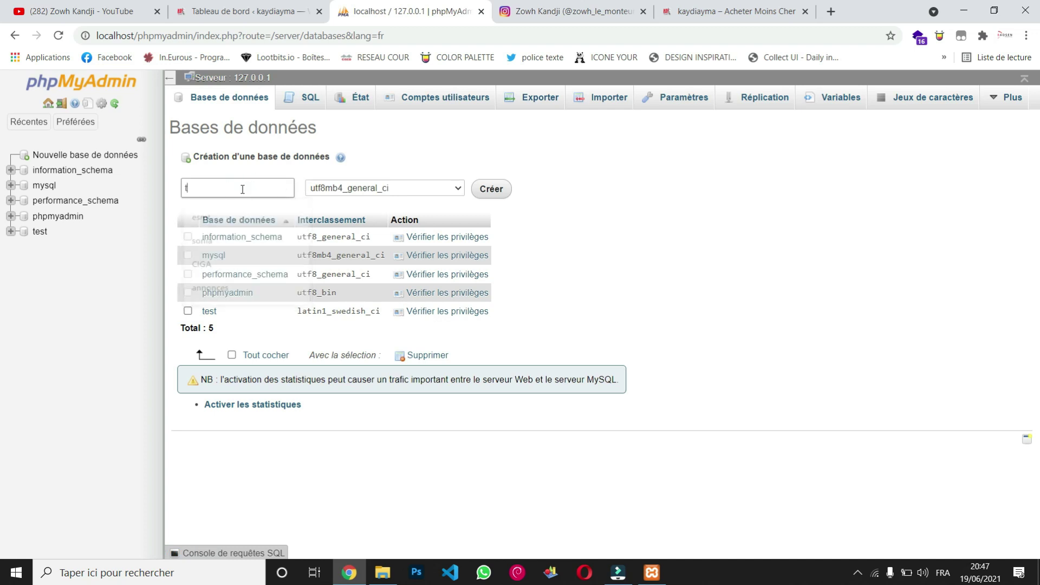
{"action": "type", "text": "este"}
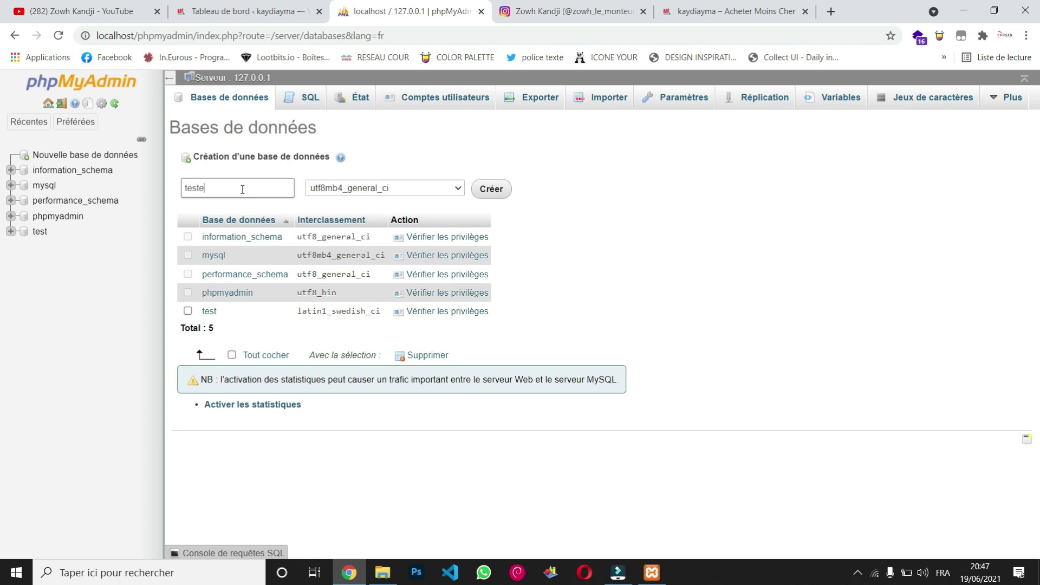
{"action": "left_click", "coordinate": [432, 113]}
{"action": "left_click", "coordinate": [461, 191]}
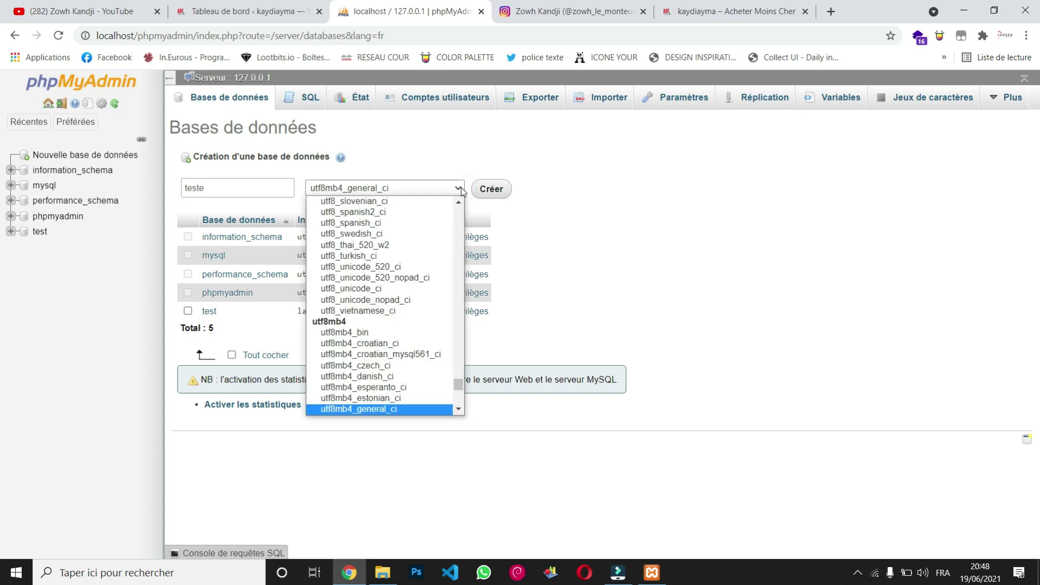
{"action": "left_click", "coordinate": [461, 191]}
{"action": "left_click", "coordinate": [492, 193]}
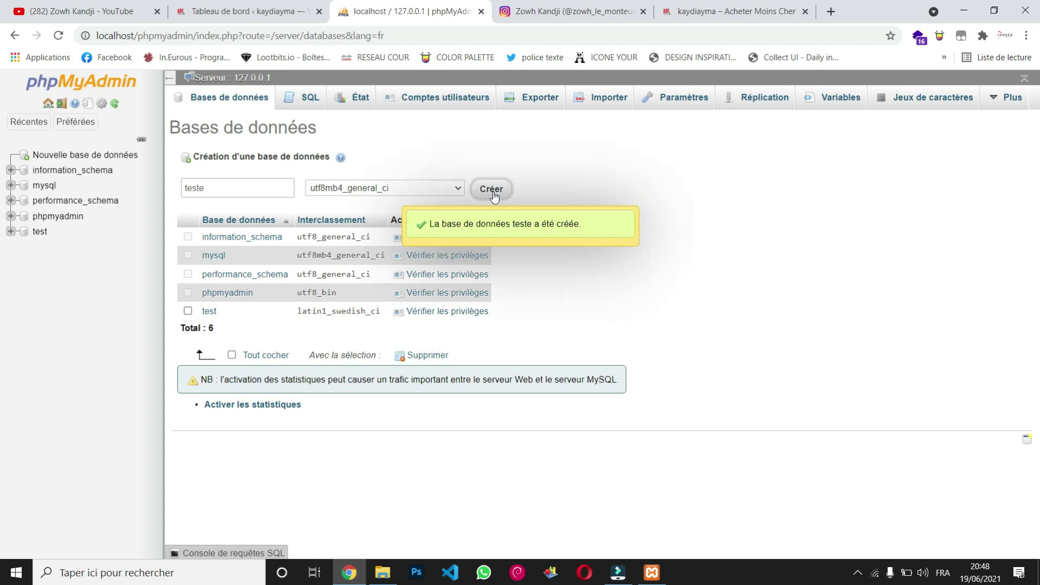
{"action": "left_click", "coordinate": [43, 248]}
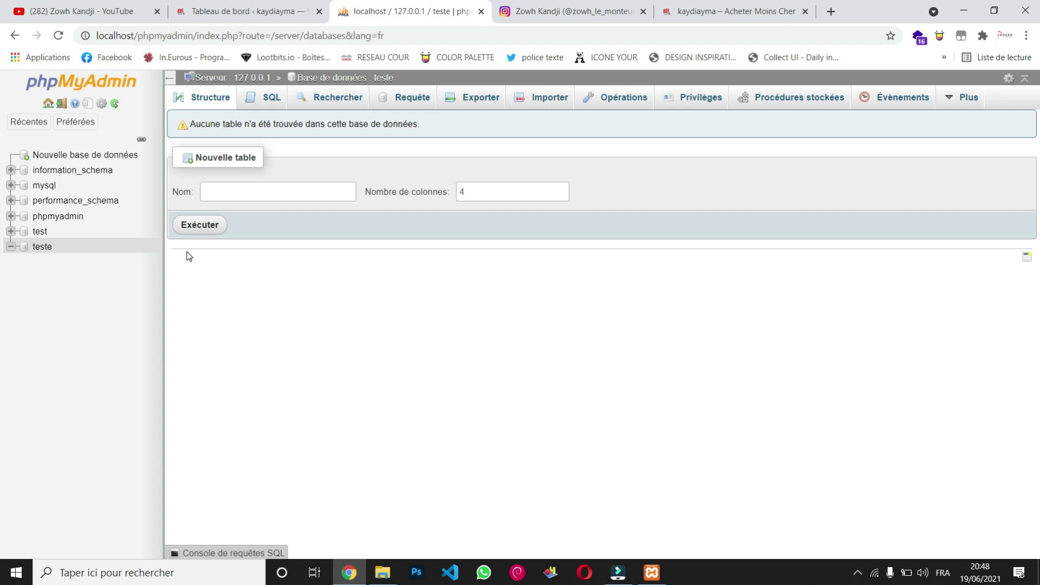
{"action": "left_click_drag", "start_coordinate": [393, 35], "coordinate": [139, 49]}
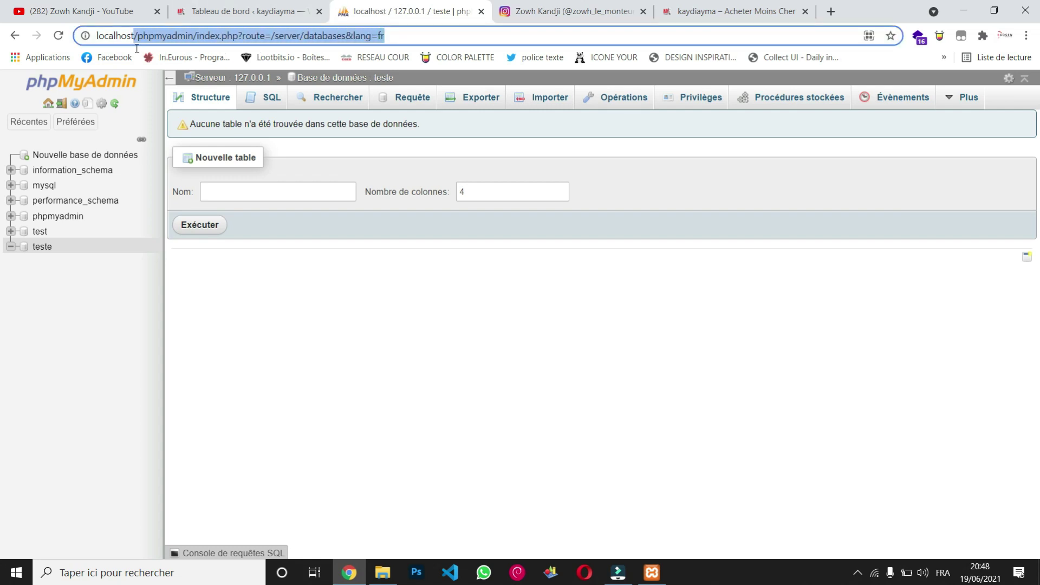
Trim the address to localhost, load the XAMPP welcome page, and minimize Chrome.
{"action": "key", "text": "BackSpace"}
{"action": "key", "text": "BackSpace"}
{"action": "key", "text": "Return"}
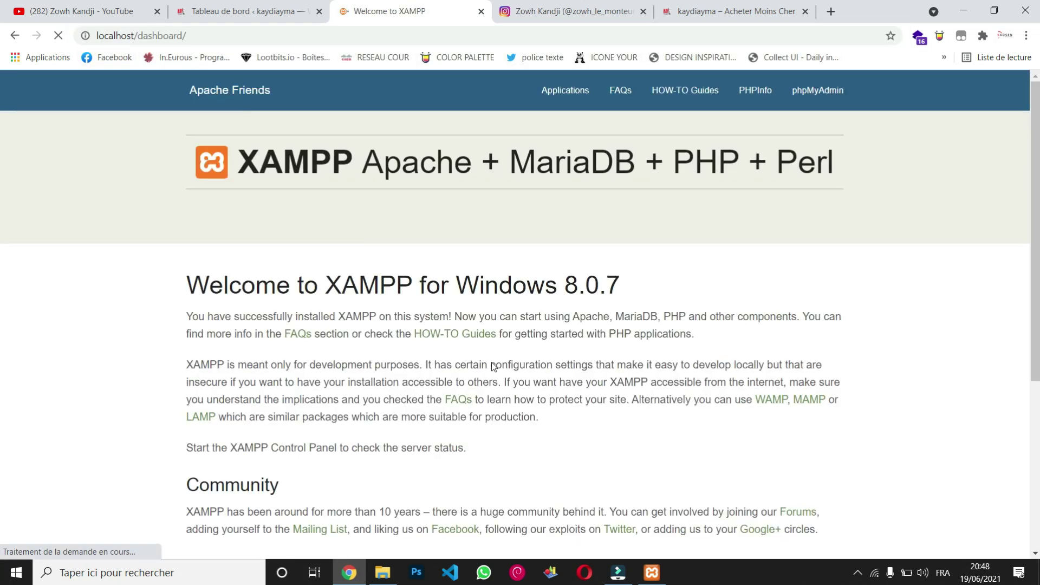
{"action": "left_click", "coordinate": [964, 9]}
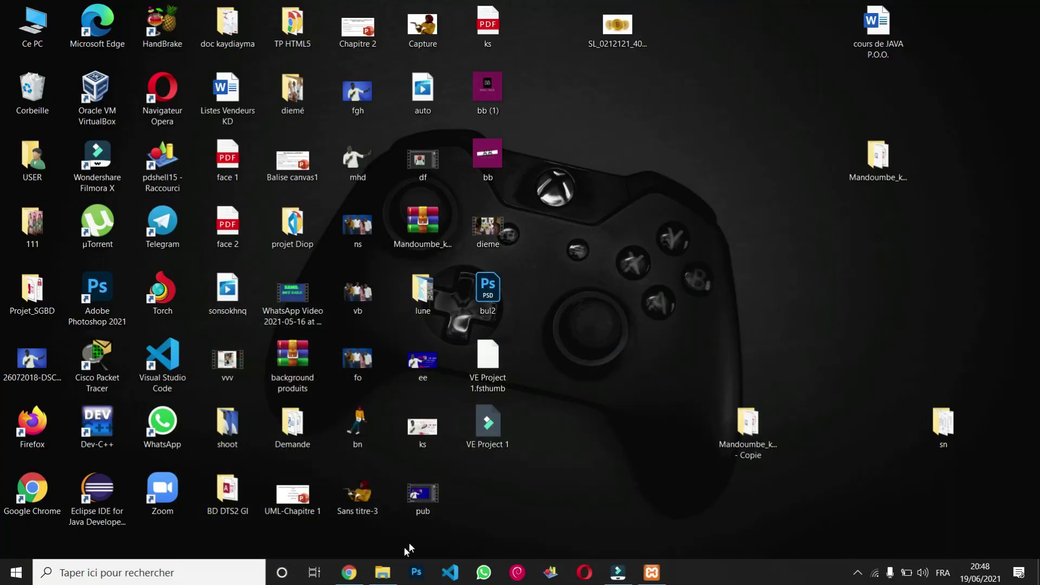
Copy the wordpress folder from the wordpress-5-7-2 download.
{"action": "left_click", "coordinate": [382, 572]}
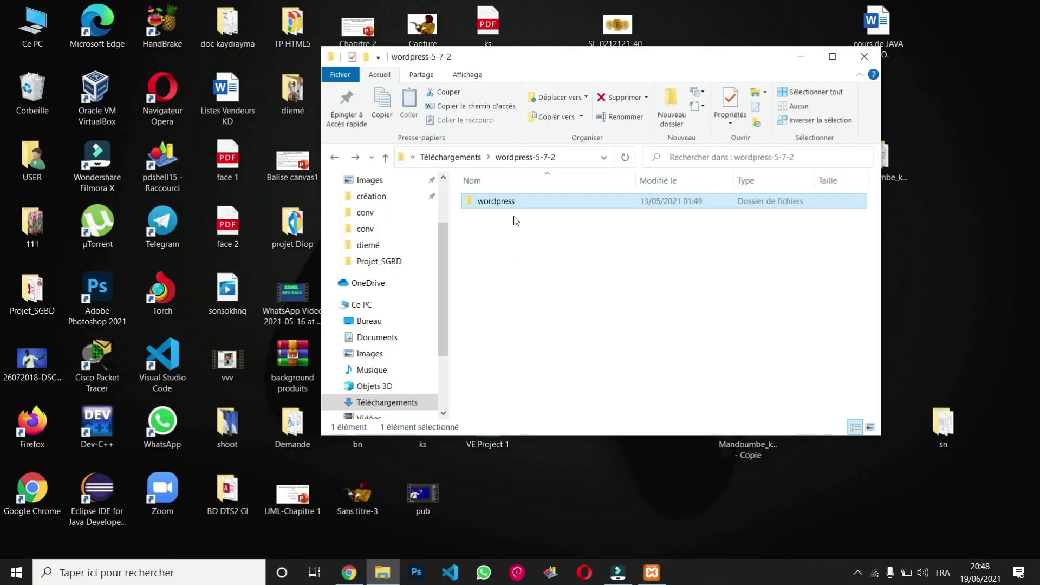
{"action": "right_click", "coordinate": [511, 204]}
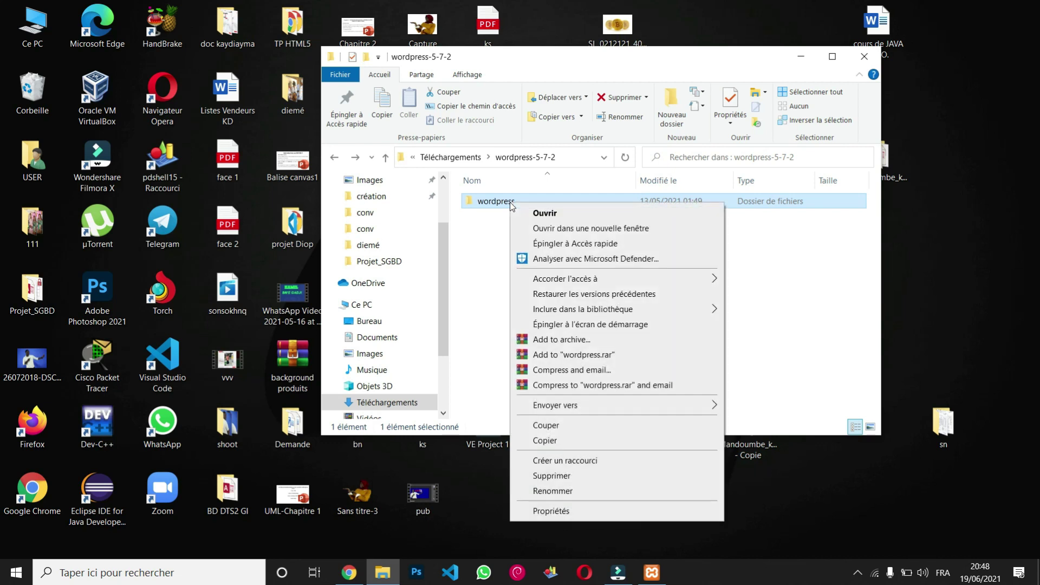
{"action": "left_click", "coordinate": [579, 444]}
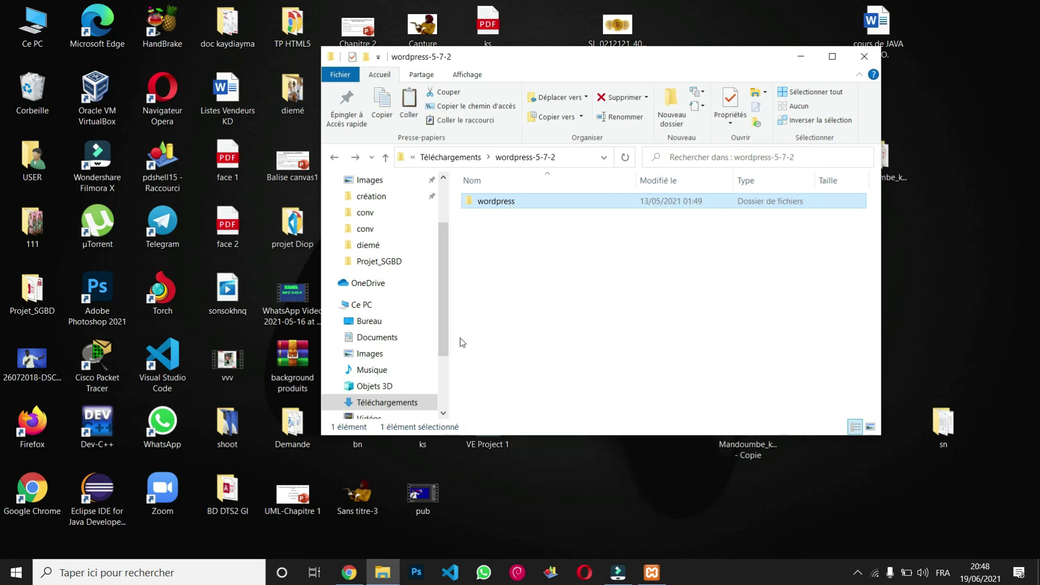
Paste the wordpress folder into C:\xampp\htdocs.
{"action": "left_click", "coordinate": [398, 307]}
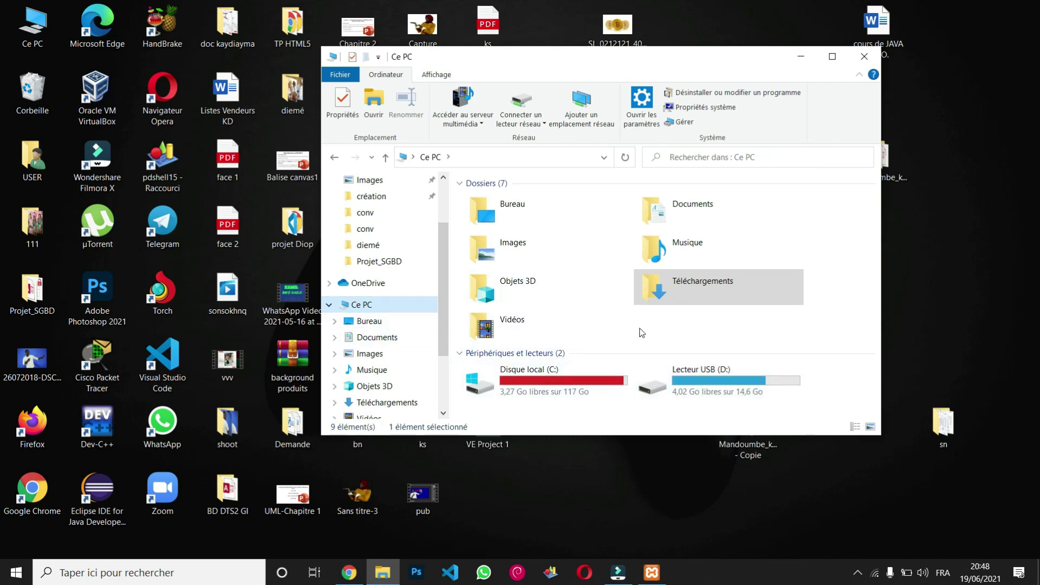
{"action": "double_click", "coordinate": [598, 388]}
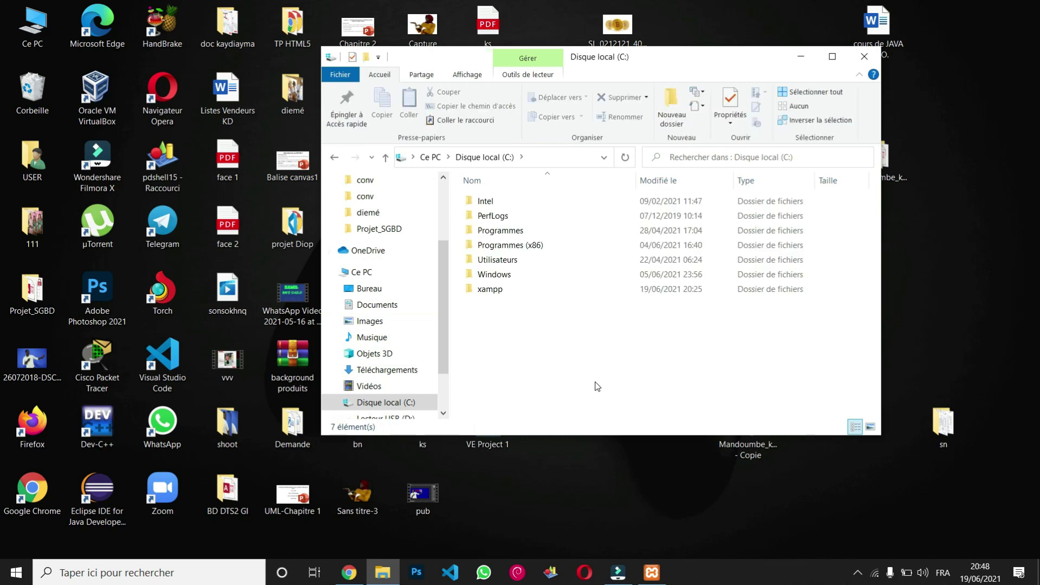
{"action": "double_click", "coordinate": [490, 289]}
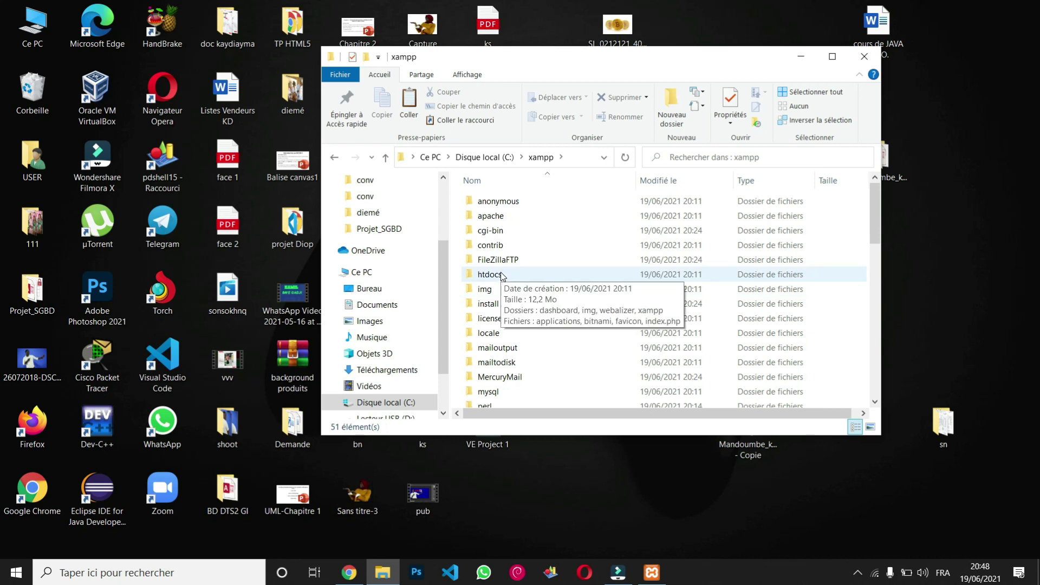
{"action": "left_click", "coordinate": [502, 276]}
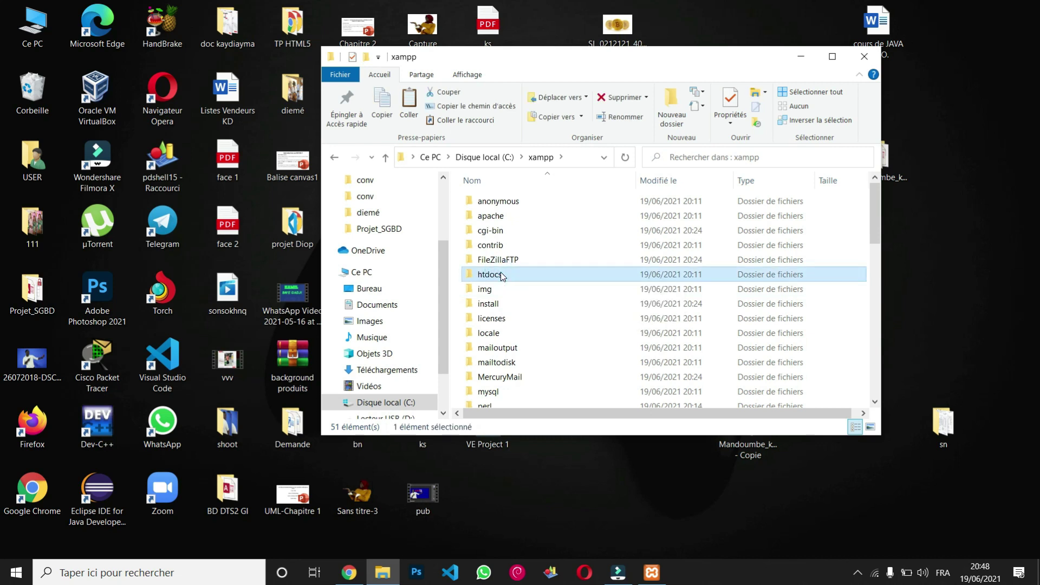
{"action": "double_click", "coordinate": [500, 275]}
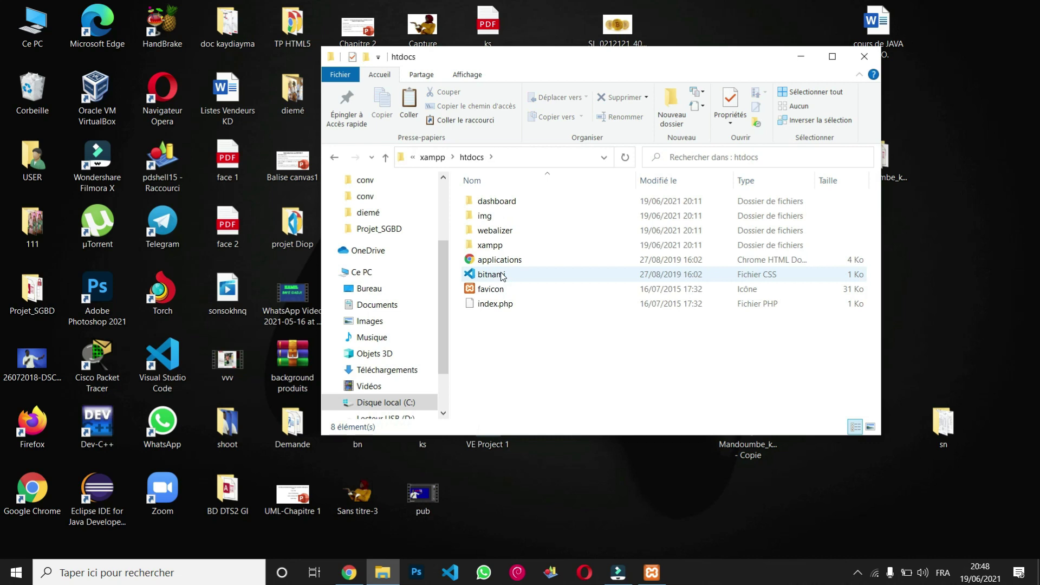
{"action": "right_click", "coordinate": [580, 344]}
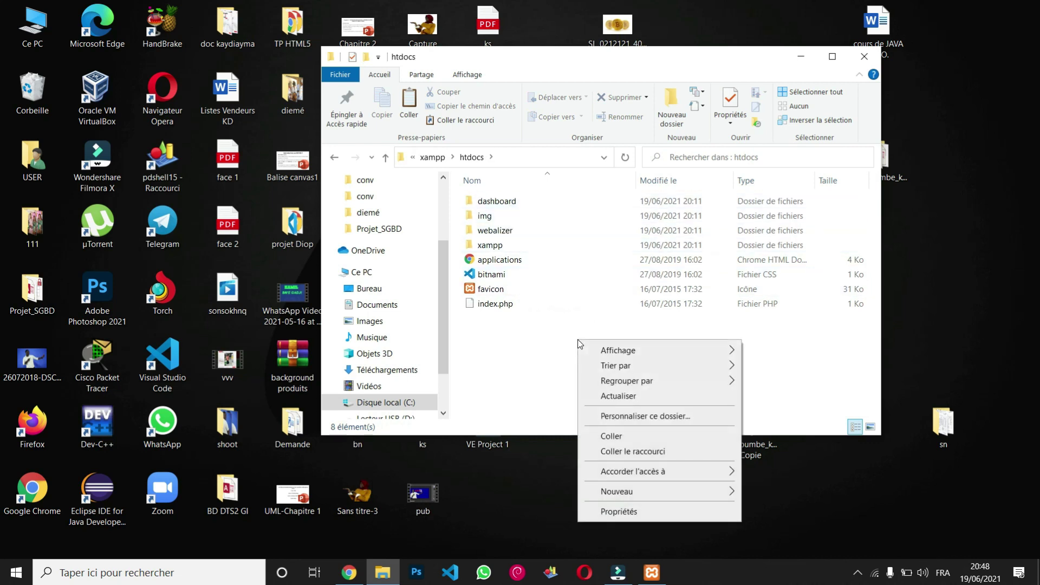
{"action": "left_click", "coordinate": [626, 438]}
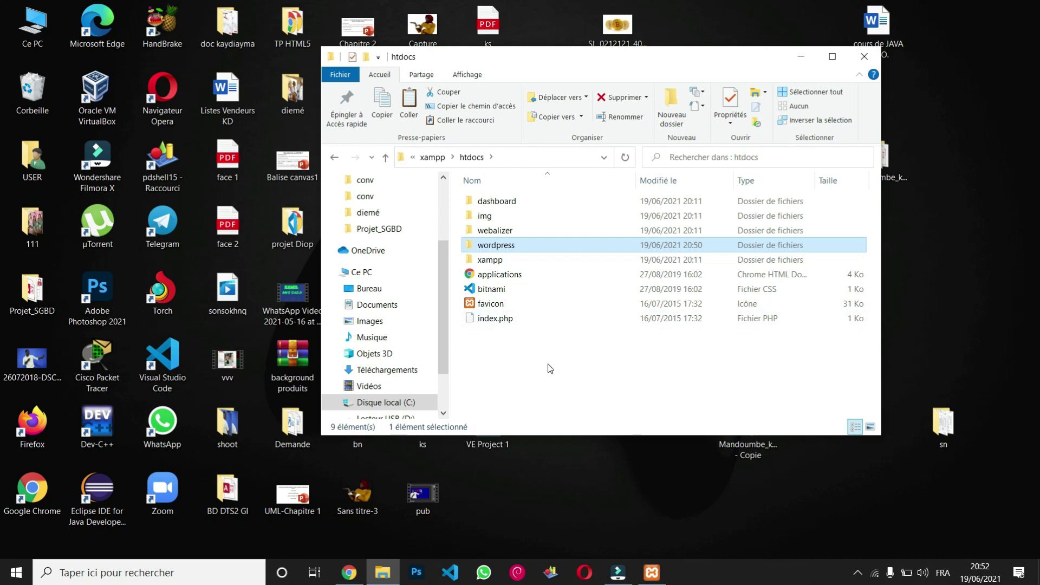
Look inside the copied wordpress folder, then return to htdocs.
{"action": "double_click", "coordinate": [513, 246]}
{"action": "scroll", "coordinate": [515, 251], "scroll_direction": "down", "scroll_amount": 2}
{"action": "scroll", "coordinate": [502, 233], "scroll_direction": "up", "scroll_amount": 2}
{"action": "left_click", "coordinate": [333, 160]}
Rename the wordpress folder to 'kaydiayma' and go up to the xampp folder.
{"action": "right_click", "coordinate": [504, 248]}
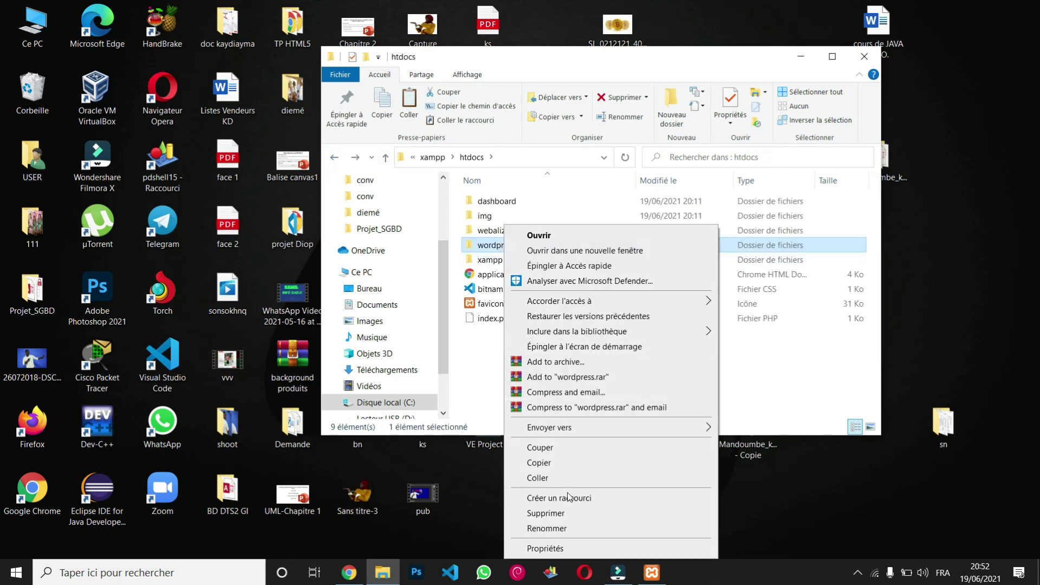
{"action": "left_click", "coordinate": [563, 528]}
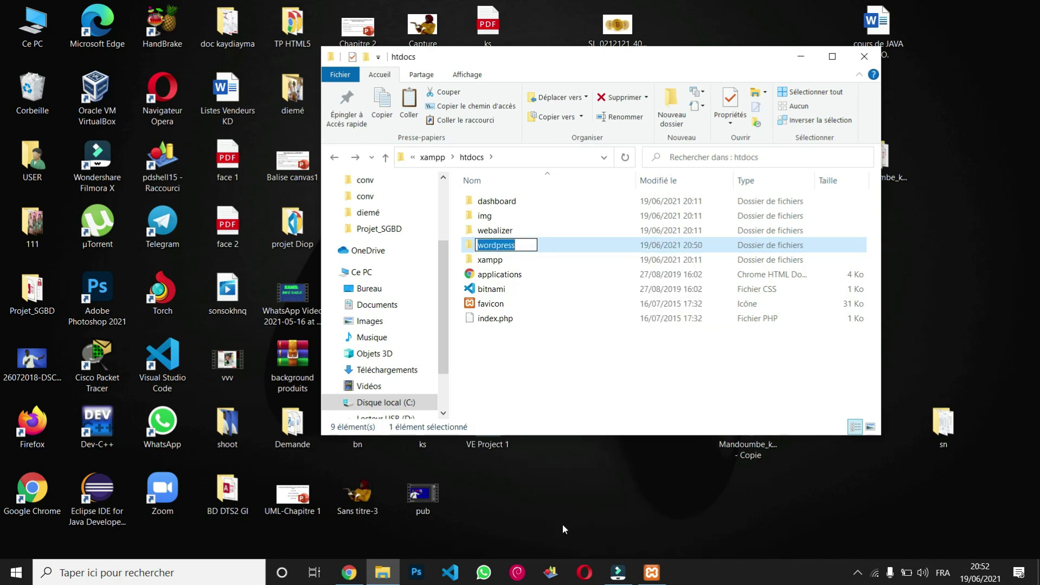
{"action": "type", "text": "kay"}
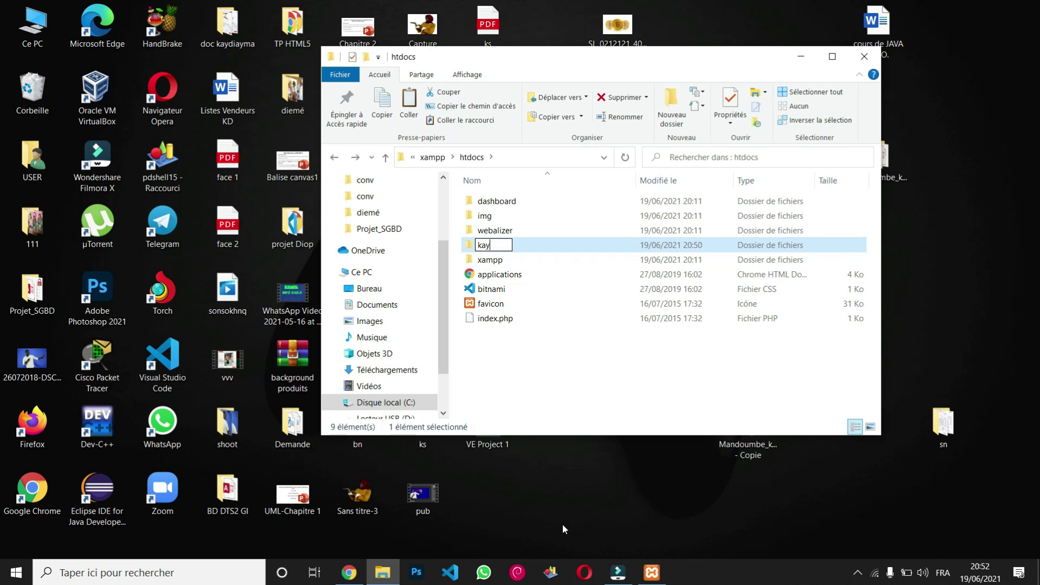
{"action": "type", "text": "diayma"}
{"action": "key", "text": "Return"}
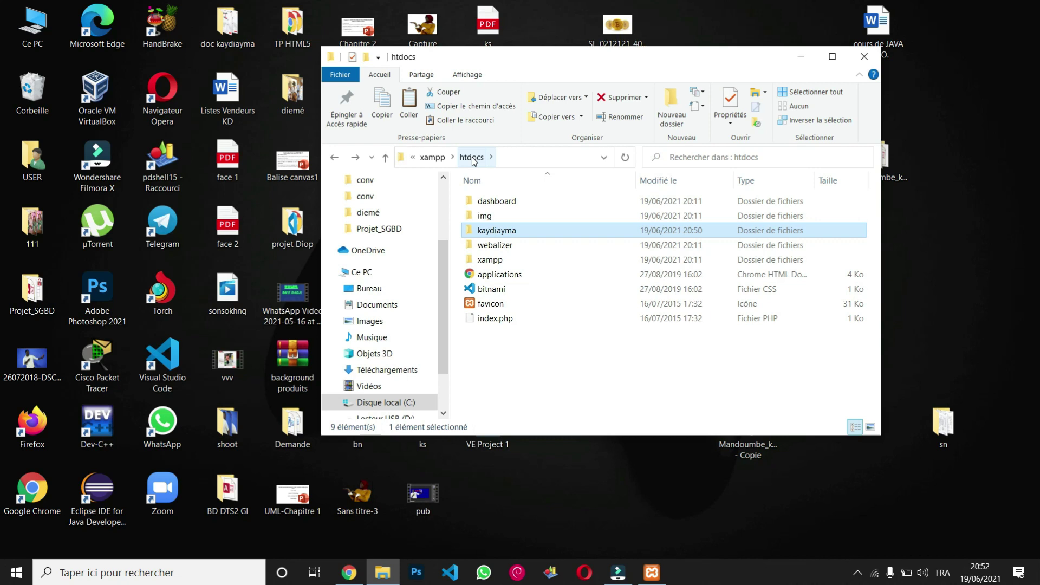
{"action": "left_click", "coordinate": [431, 157]}
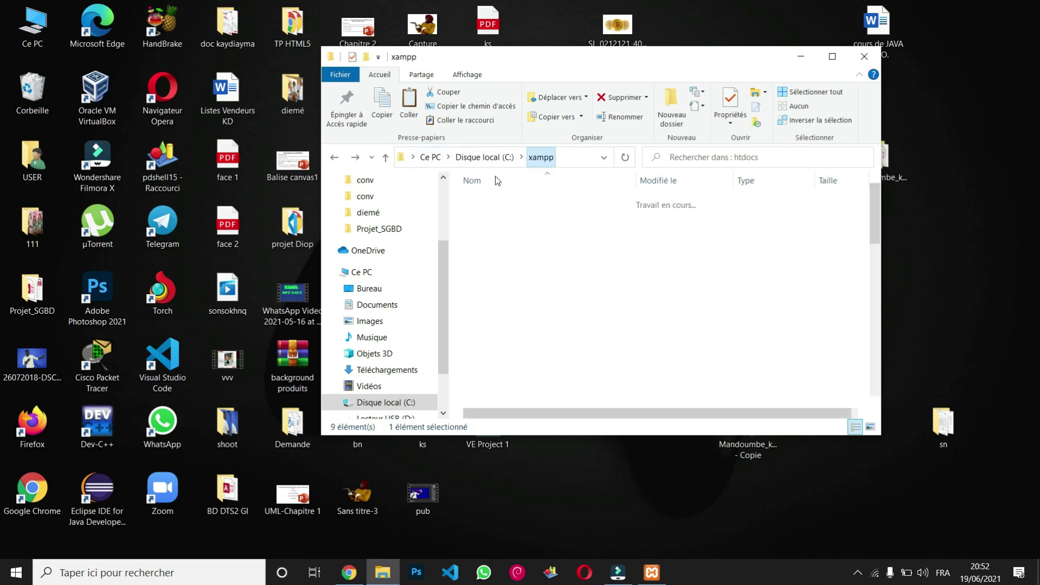
Switch back to Chrome and reload the XAMPP welcome page.
{"action": "left_click", "coordinate": [801, 56]}
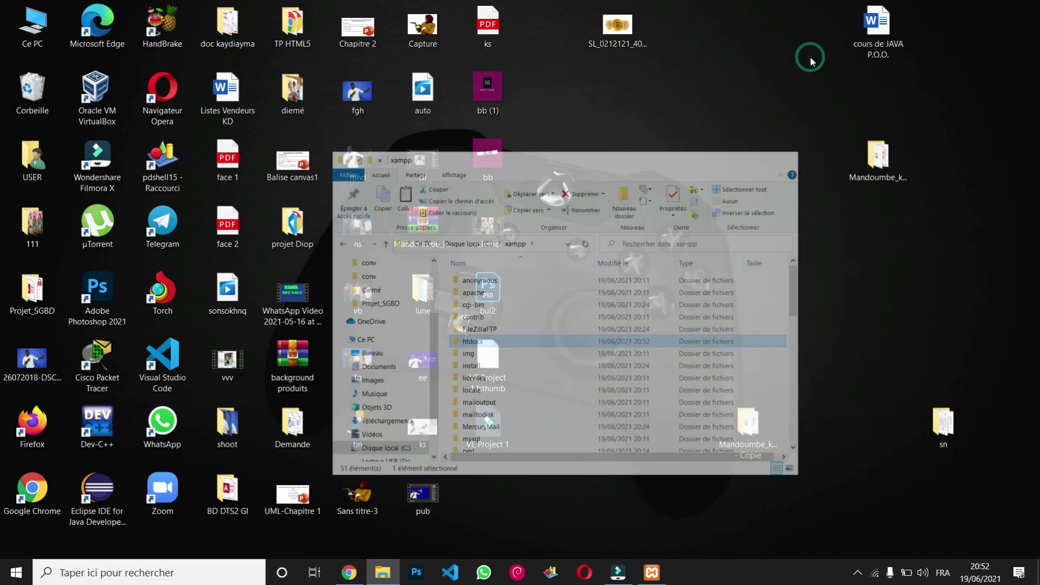
{"action": "left_click", "coordinate": [650, 574]}
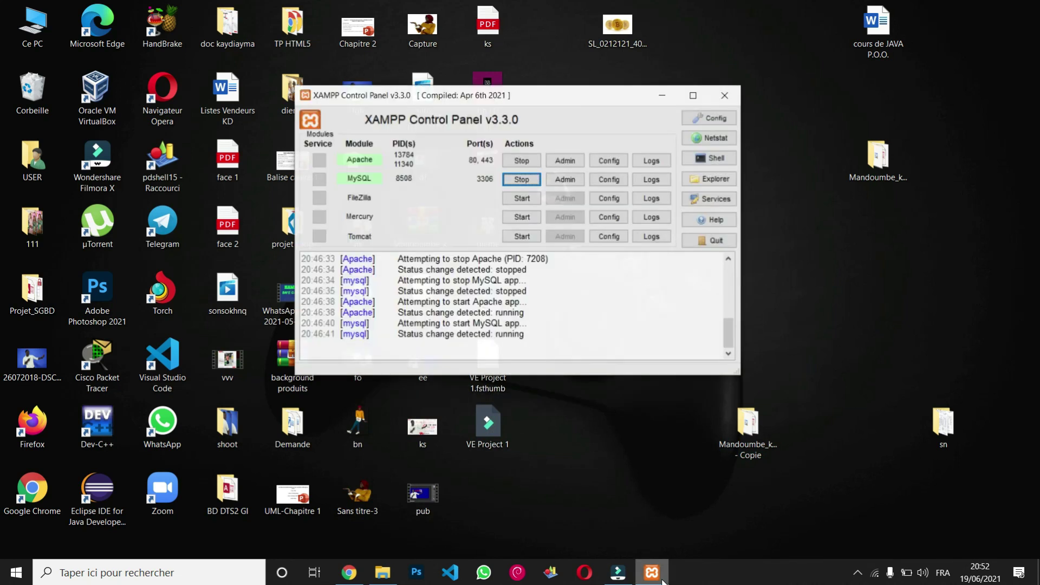
{"action": "left_click", "coordinate": [347, 576]}
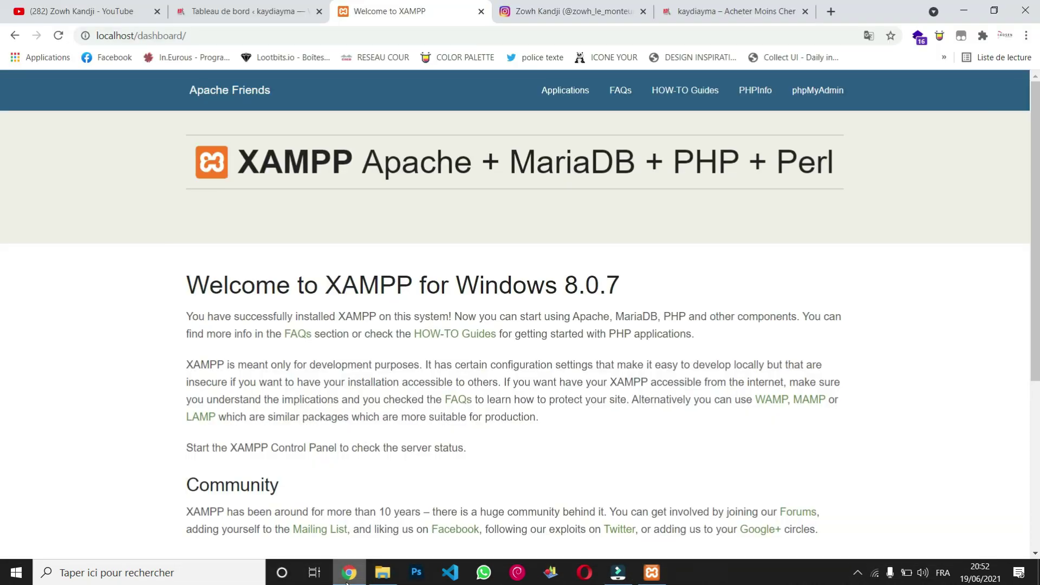
{"action": "left_click", "coordinate": [380, 37]}
{"action": "key", "text": "Return"}
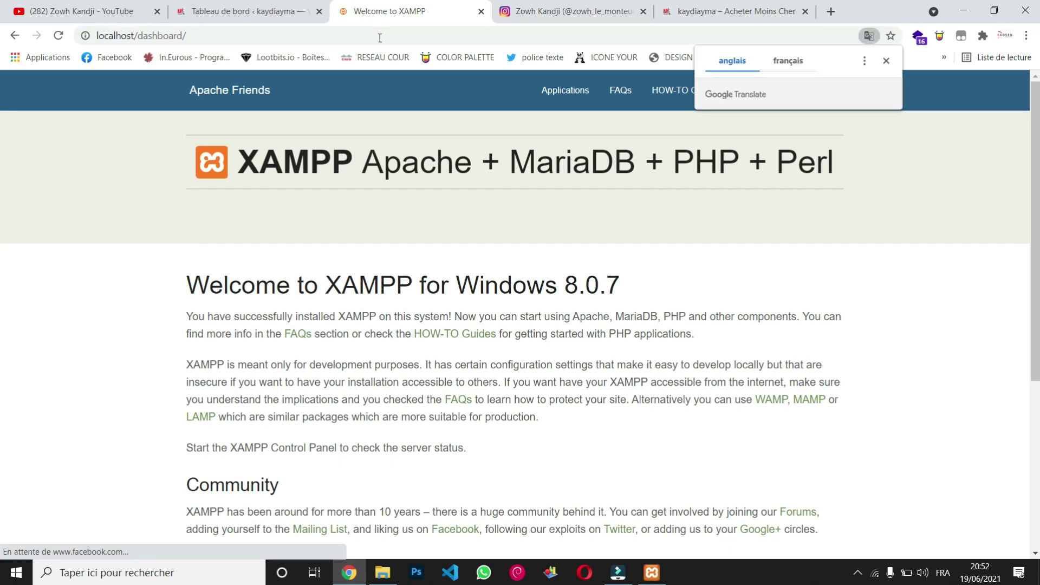
Remove 'dashboard/' from the address, leaving localhost/.
{"action": "scroll", "coordinate": [412, 271], "scroll_direction": "down", "scroll_amount": 5}
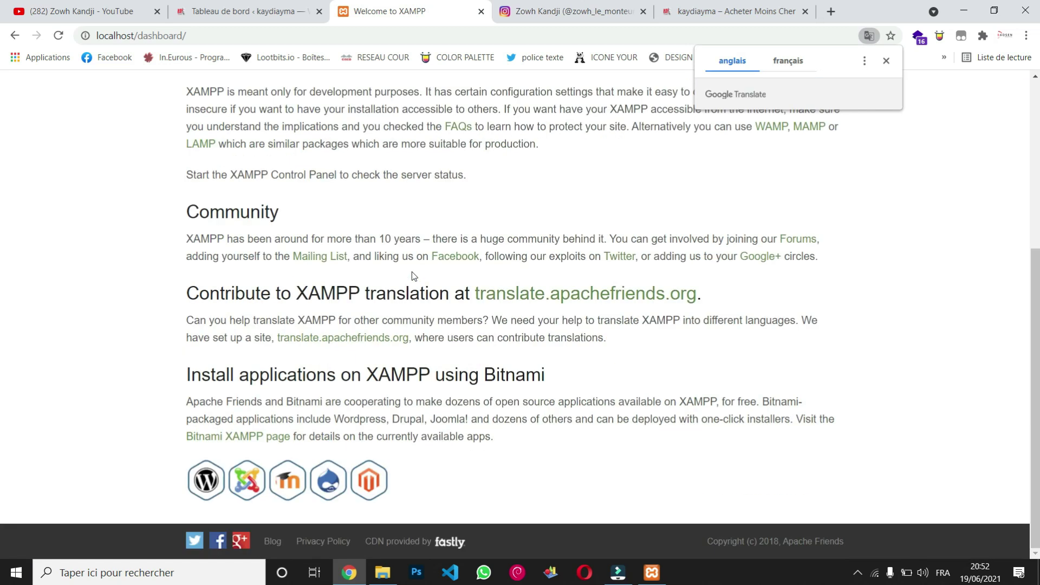
{"action": "scroll", "coordinate": [411, 271], "scroll_direction": "up", "scroll_amount": 5}
{"action": "left_click_drag", "start_coordinate": [186, 35], "coordinate": [139, 30]}
{"action": "key", "text": "BackSpace"}
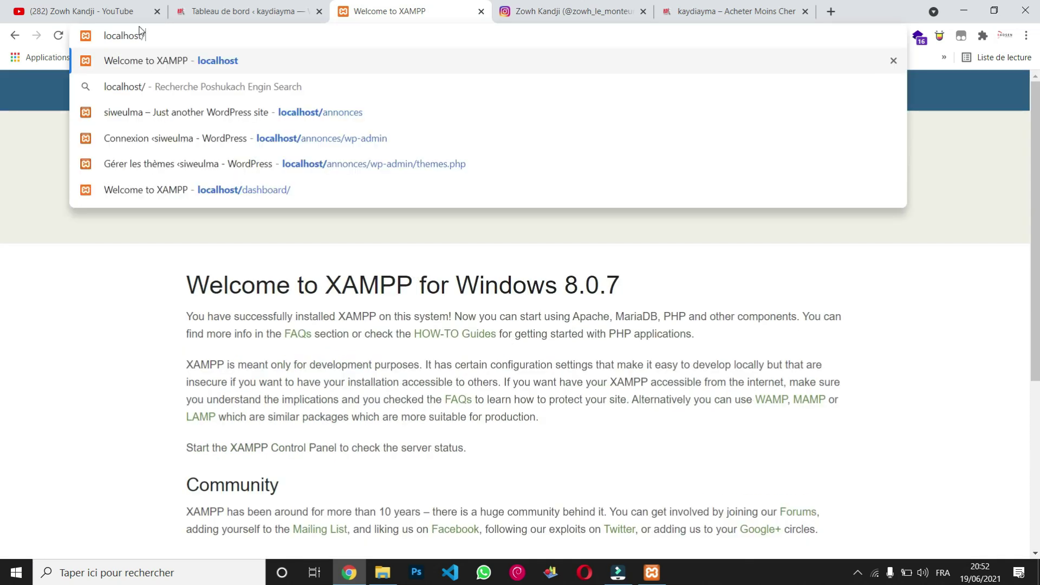
Go to localhost/kaydiayma to launch the WordPress setup language page.
{"action": "type", "text": "kaydiayma"}
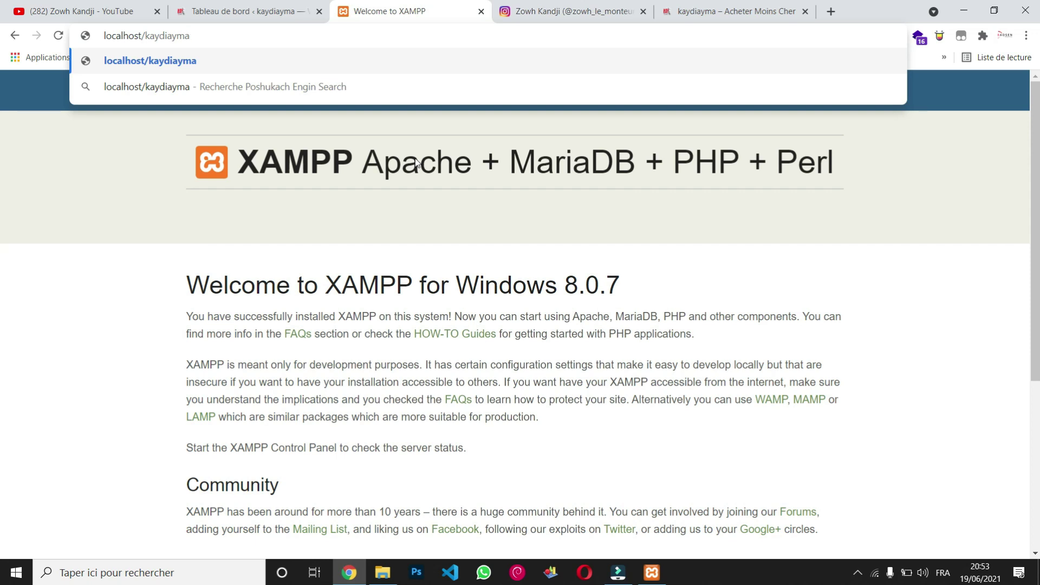
{"action": "key", "text": "Return"}
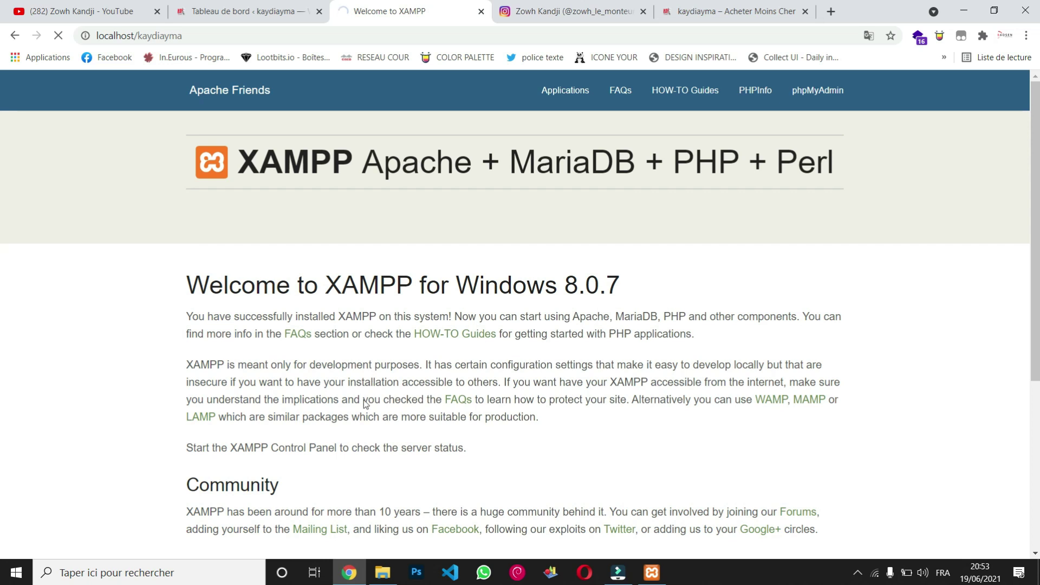
{"action": "scroll", "coordinate": [363, 404], "scroll_direction": "down", "scroll_amount": 2}
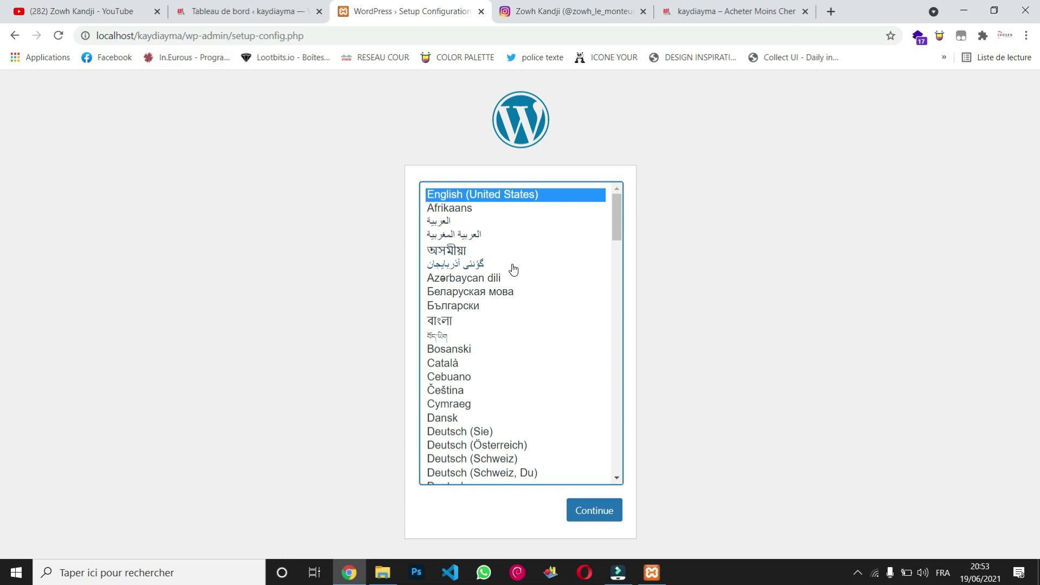
Choose Français as the installer language and continue to the page listing the required database details.
{"action": "left_click_drag", "start_coordinate": [616, 226], "coordinate": [621, 312]}
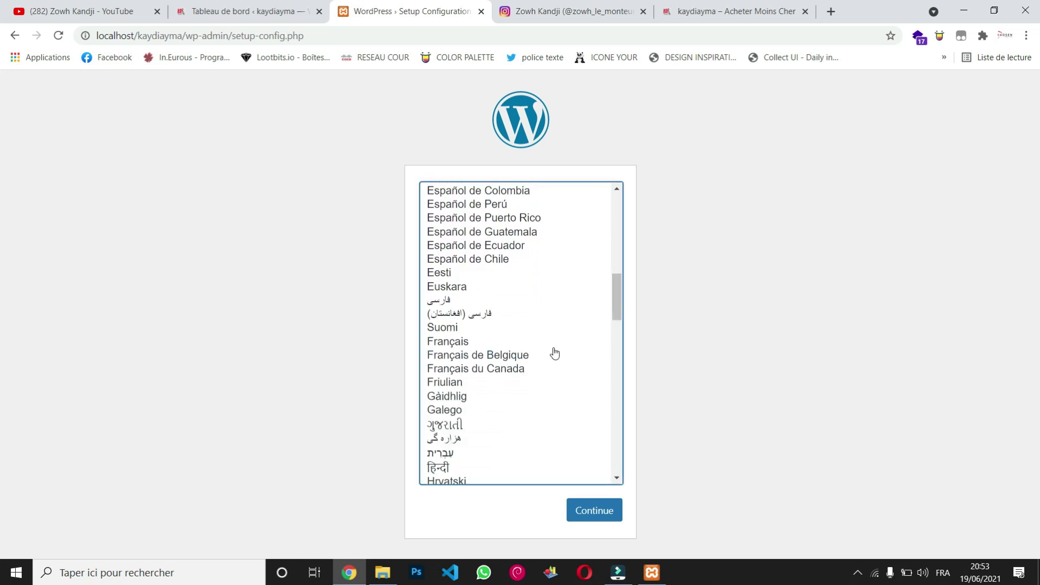
{"action": "left_click", "coordinate": [508, 345]}
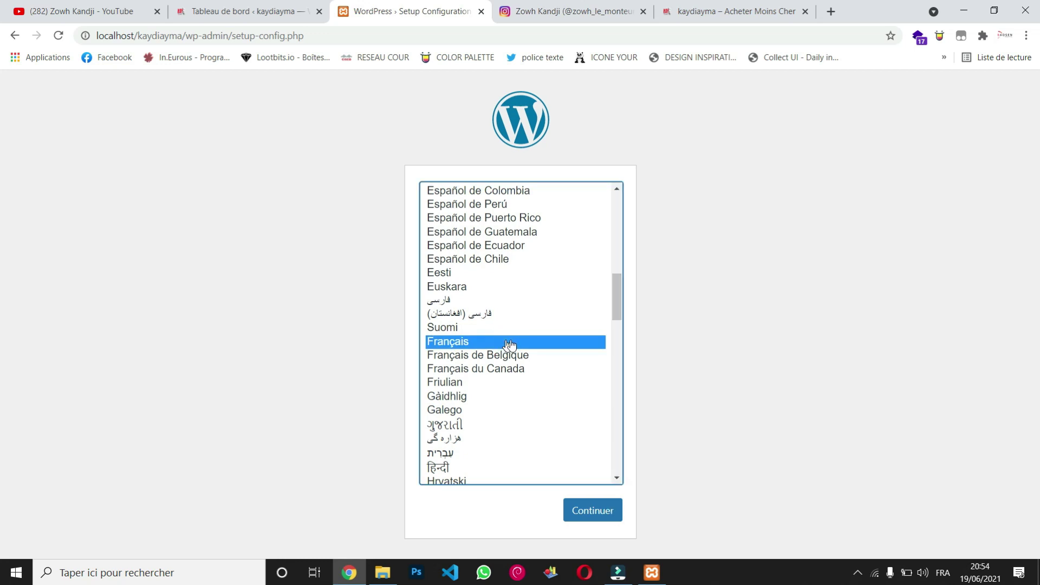
{"action": "left_click", "coordinate": [594, 514]}
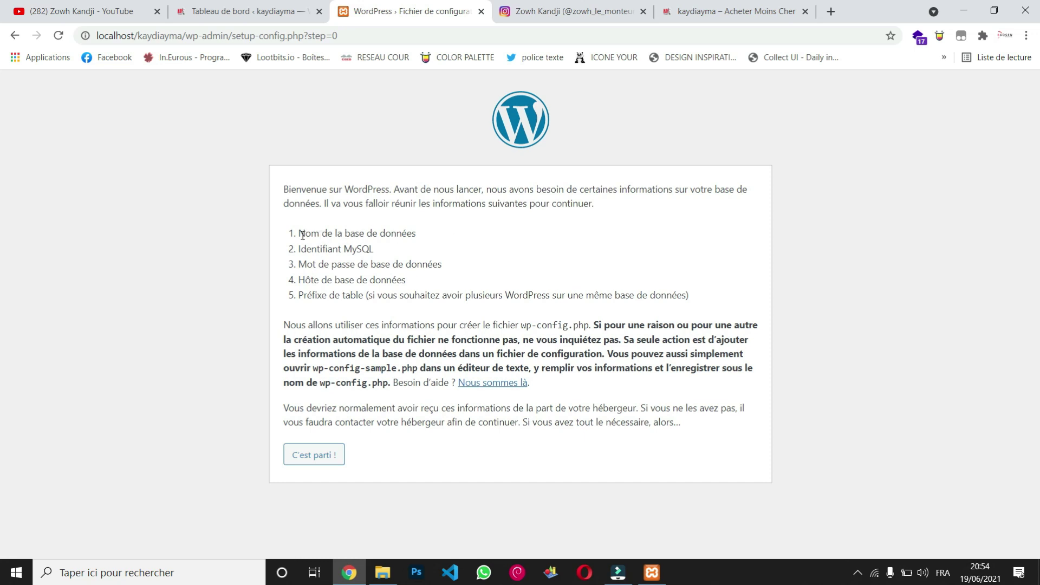
{"action": "left_click_drag", "start_coordinate": [299, 234], "coordinate": [427, 232]}
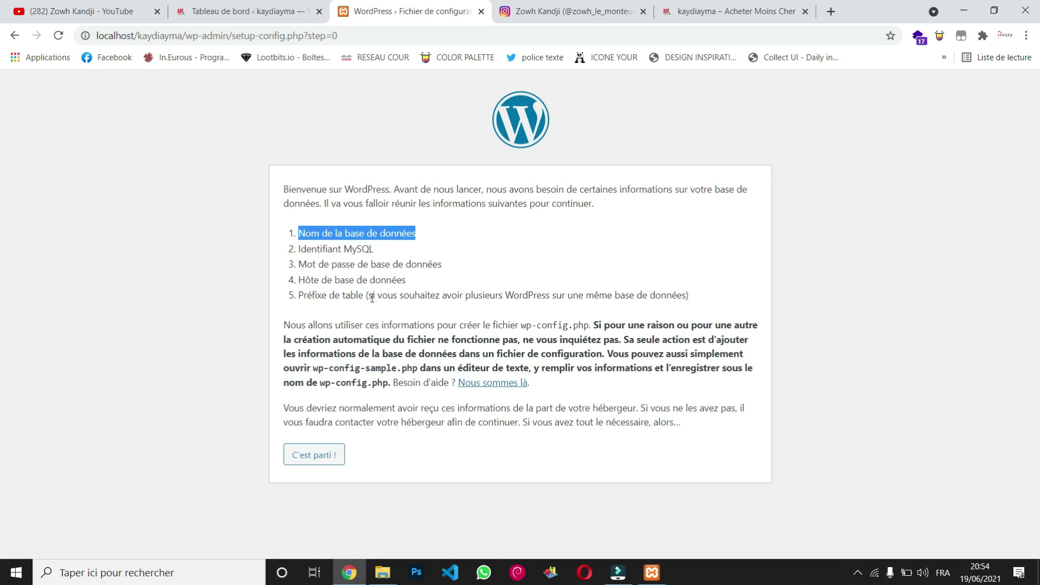
Begin the database configuration and replace the database name with teste.
{"action": "left_click", "coordinate": [459, 282]}
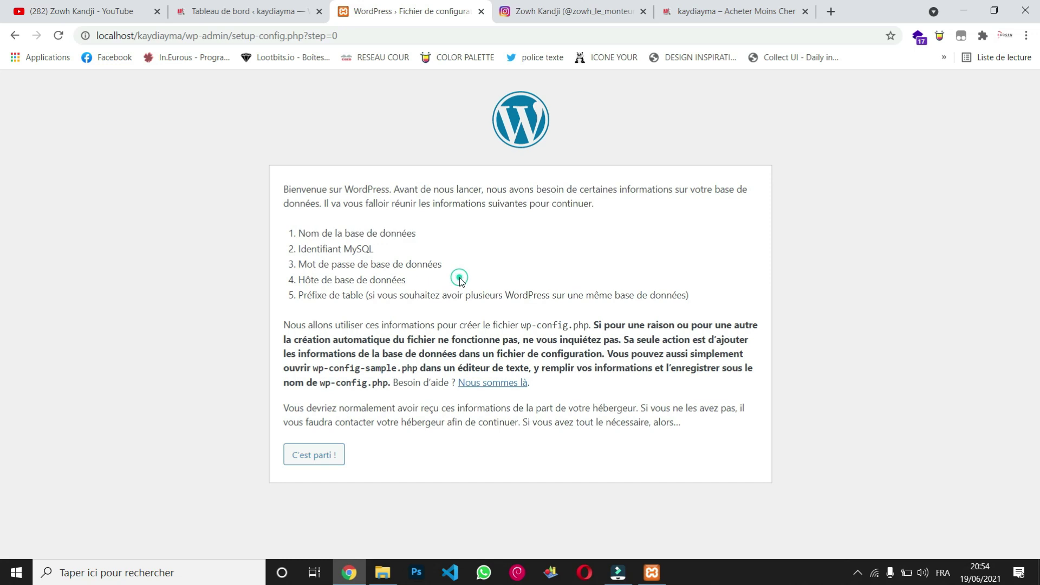
{"action": "left_click", "coordinate": [324, 458]}
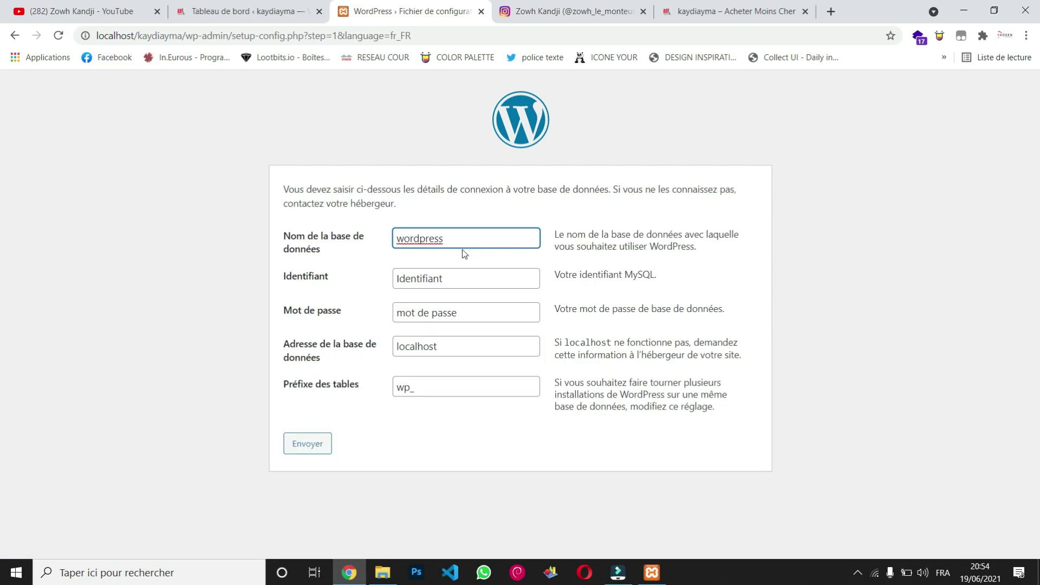
{"action": "double_click", "coordinate": [456, 245]}
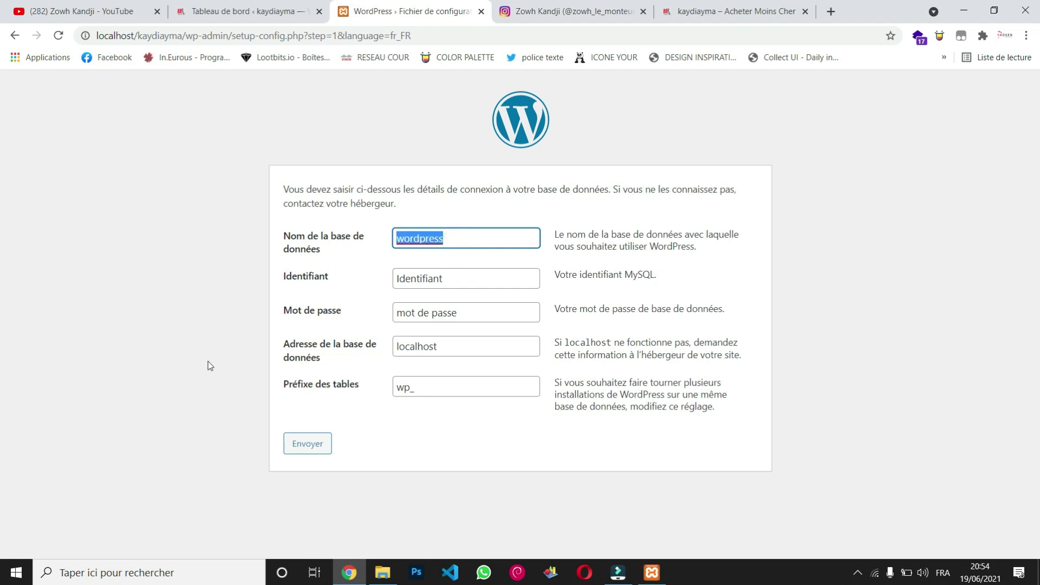
{"action": "type", "text": "teste"}
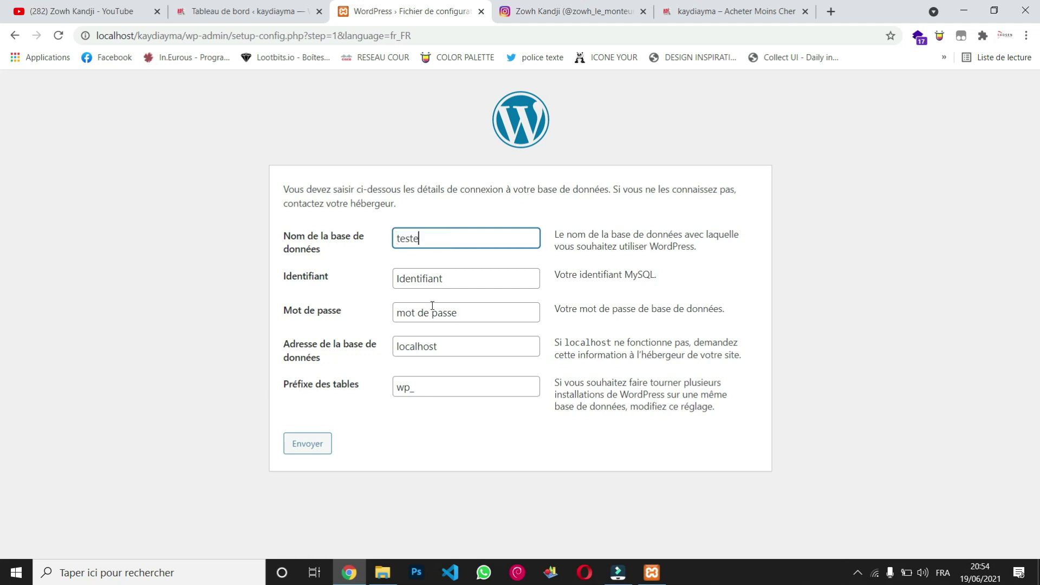
Set the username to root, leave the password empty, and keep host localhost and prefix wp_.
{"action": "left_click", "coordinate": [448, 281]}
{"action": "left_click_drag", "start_coordinate": [448, 281], "coordinate": [343, 268]}
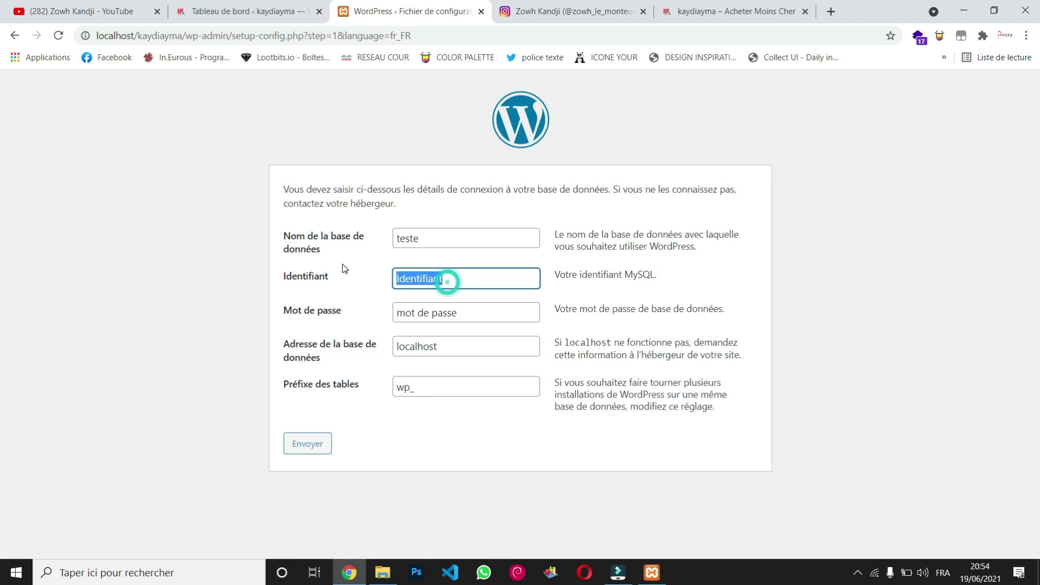
{"action": "type", "text": "root"}
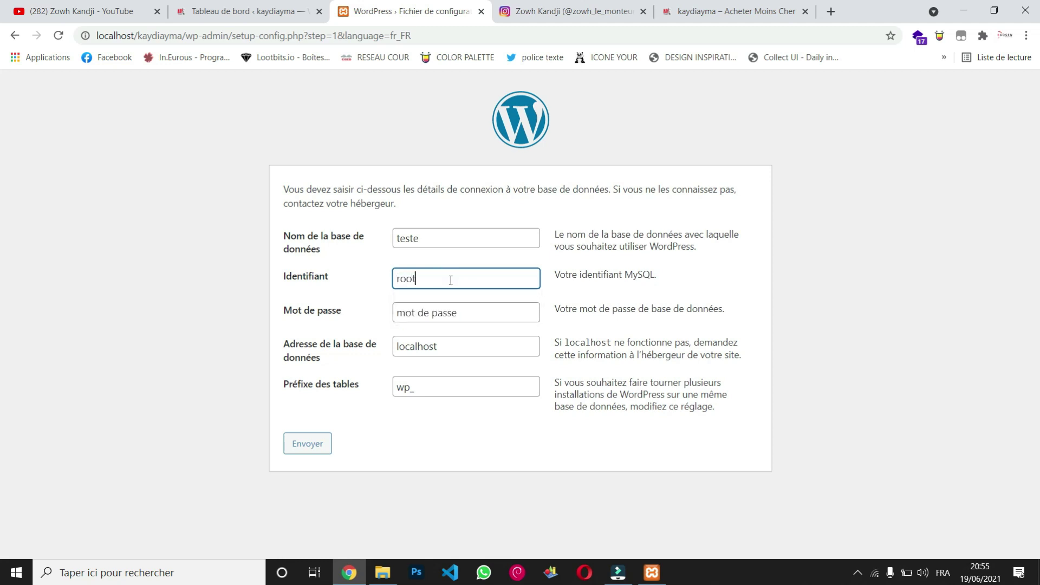
{"action": "left_click", "coordinate": [458, 312]}
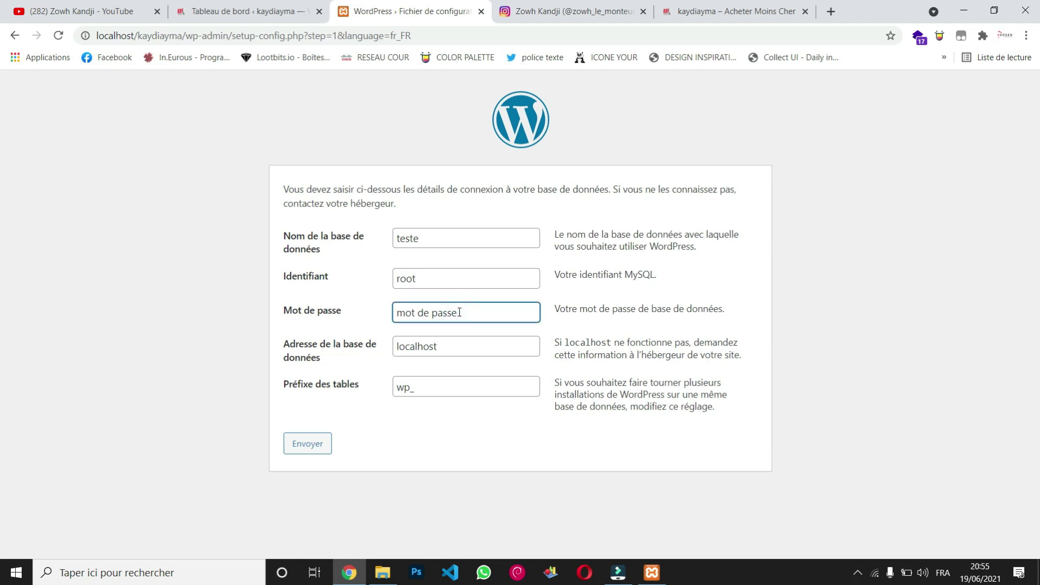
{"action": "left_click_drag", "start_coordinate": [457, 312], "coordinate": [378, 318]}
{"action": "key", "text": "BackSpace"}
{"action": "left_click", "coordinate": [481, 342]}
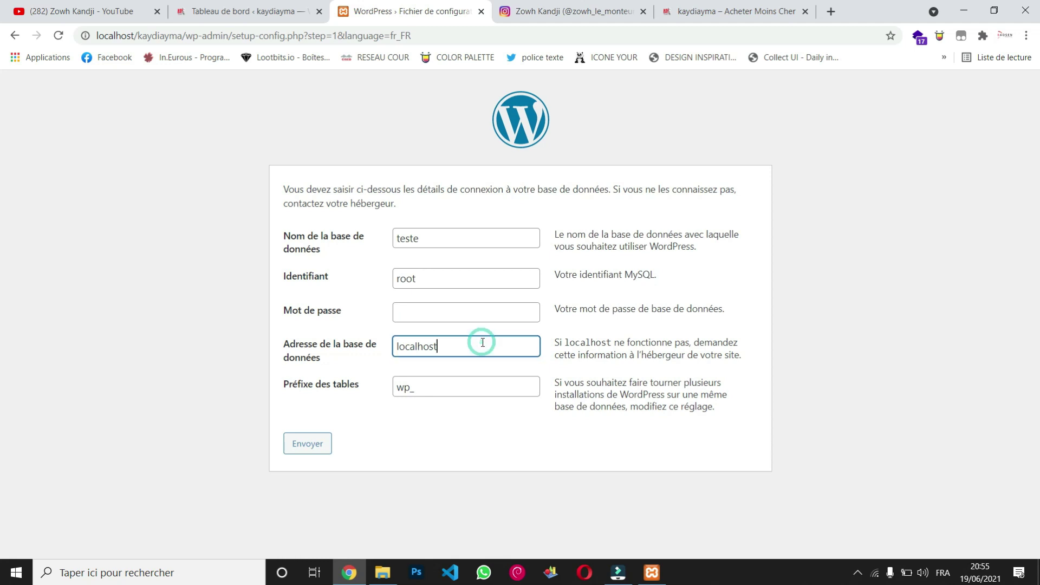
{"action": "left_click", "coordinate": [465, 385]}
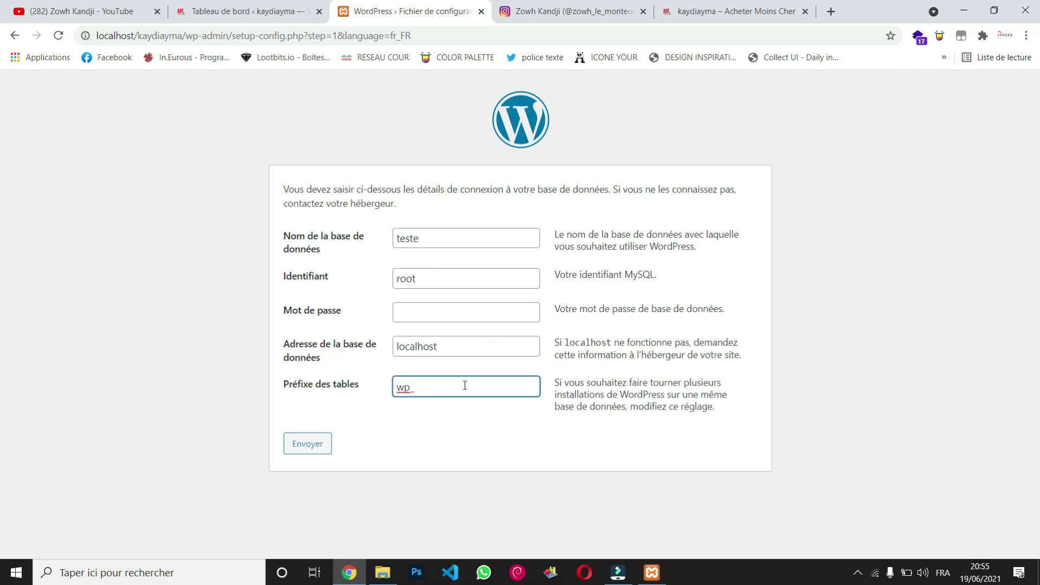
{"action": "left_click", "coordinate": [441, 236]}
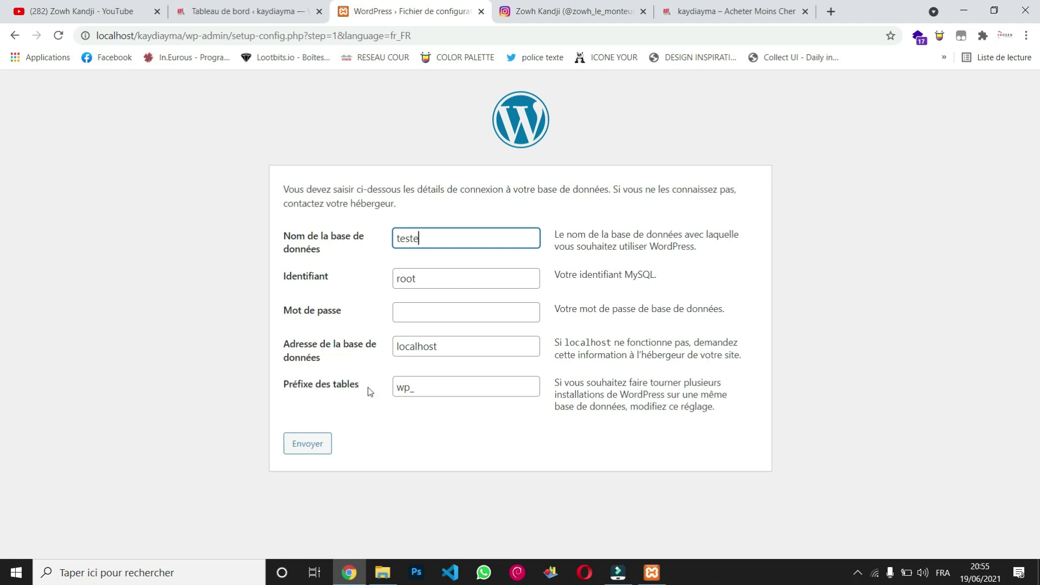
Submit the database connection form with Envoyer.
{"action": "left_click", "coordinate": [322, 444]}
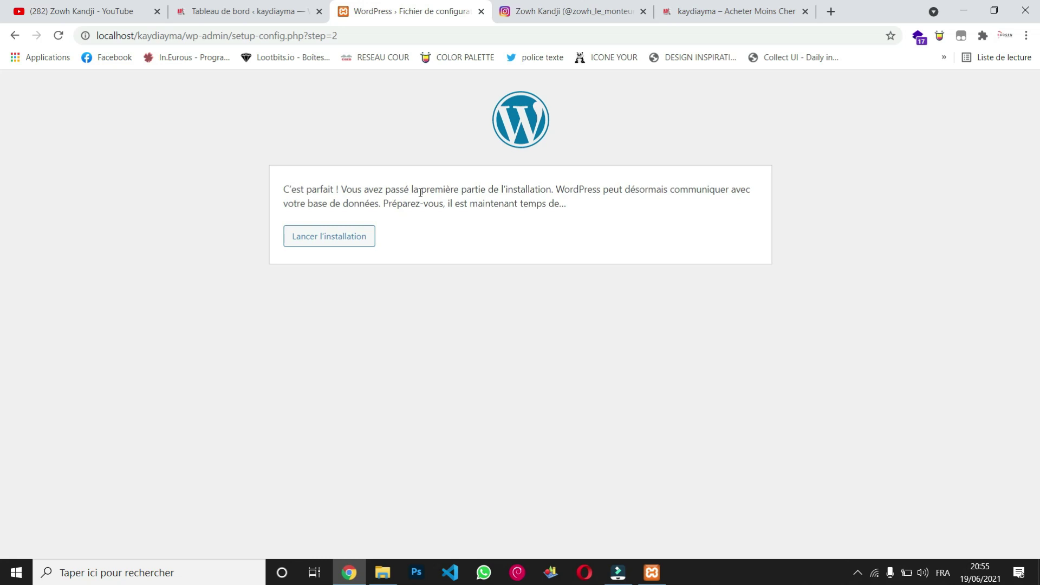
Launch the installation, enter site title kaydiayma and type the admin username.
{"action": "left_click", "coordinate": [317, 241]}
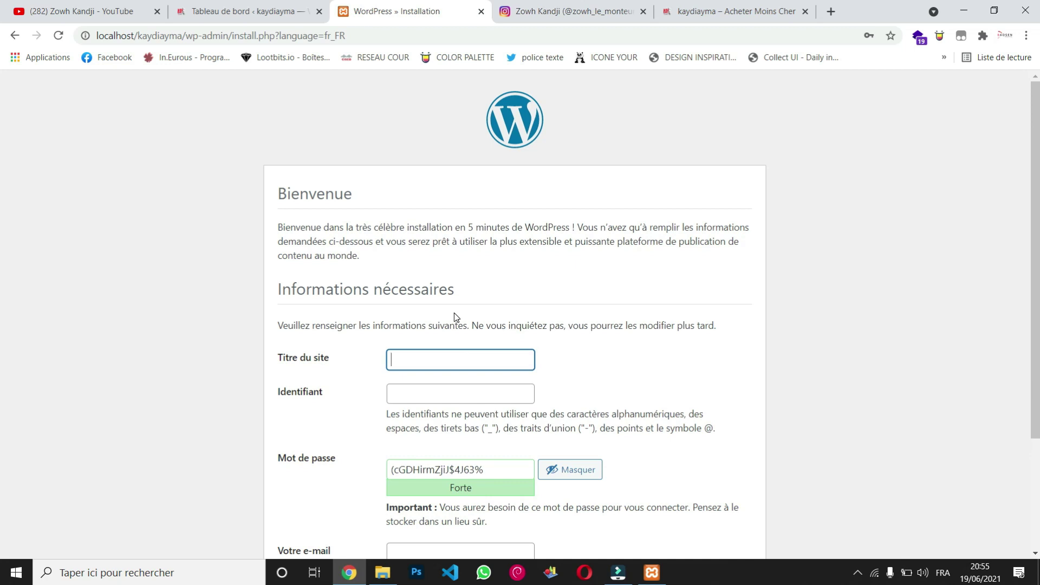
{"action": "type", "text": "a"}
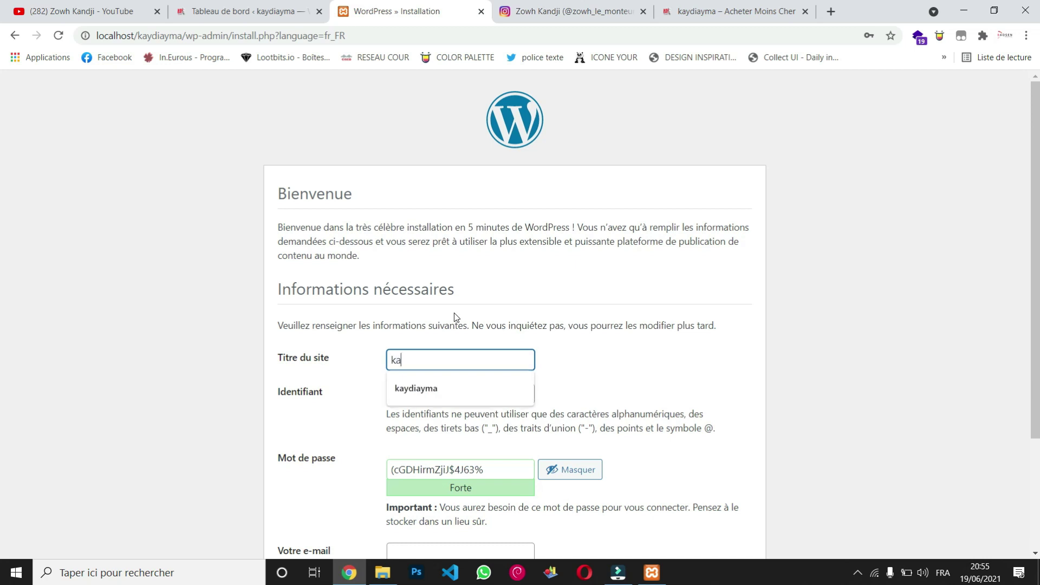
{"action": "left_click", "coordinate": [455, 386]}
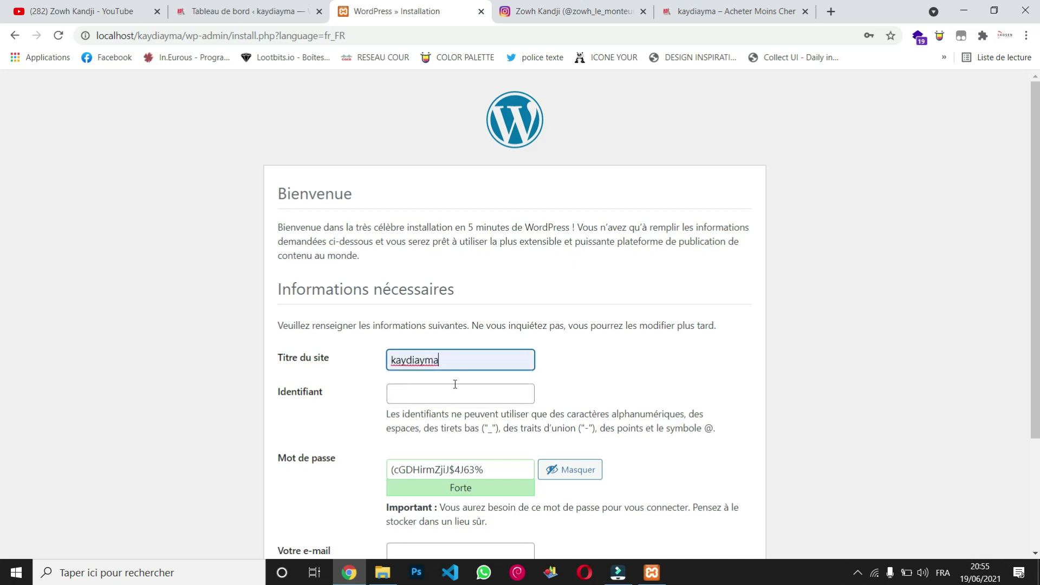
{"action": "scroll", "coordinate": [654, 341], "scroll_direction": "down", "scroll_amount": 3}
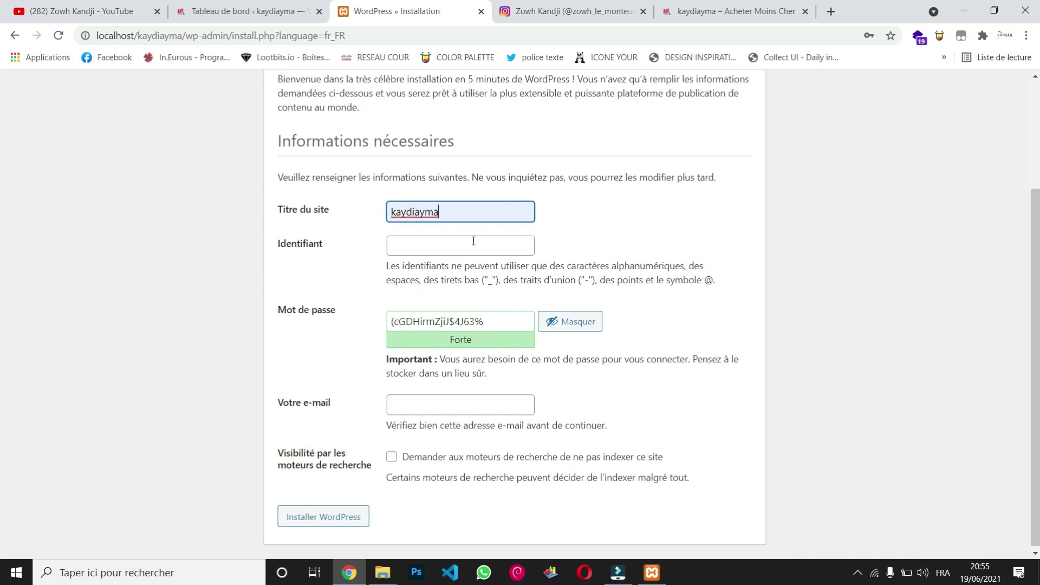
{"action": "left_click", "coordinate": [472, 241]}
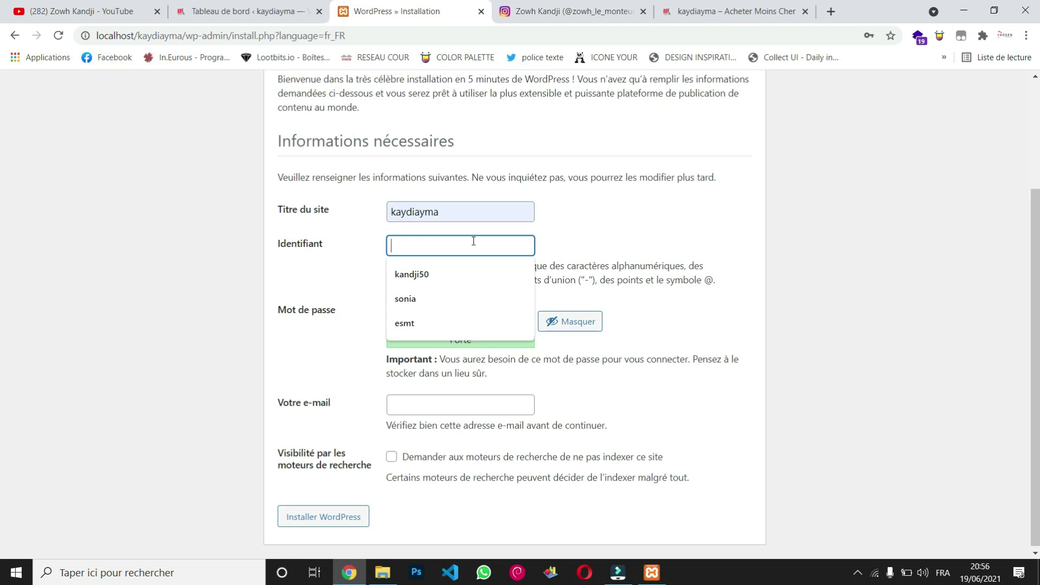
{"action": "type", "text": "zowh"}
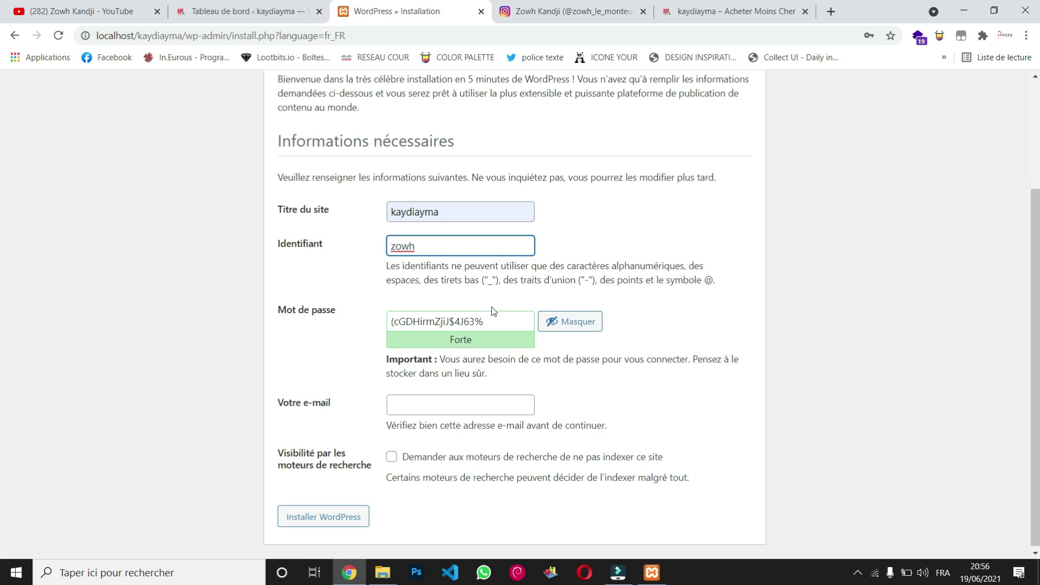
Replace the generated password with a weak one, confirm it, and pick the saved admin e-mail.
{"action": "left_click", "coordinate": [495, 329]}
{"action": "left_click_drag", "start_coordinate": [489, 321], "coordinate": [387, 320]}
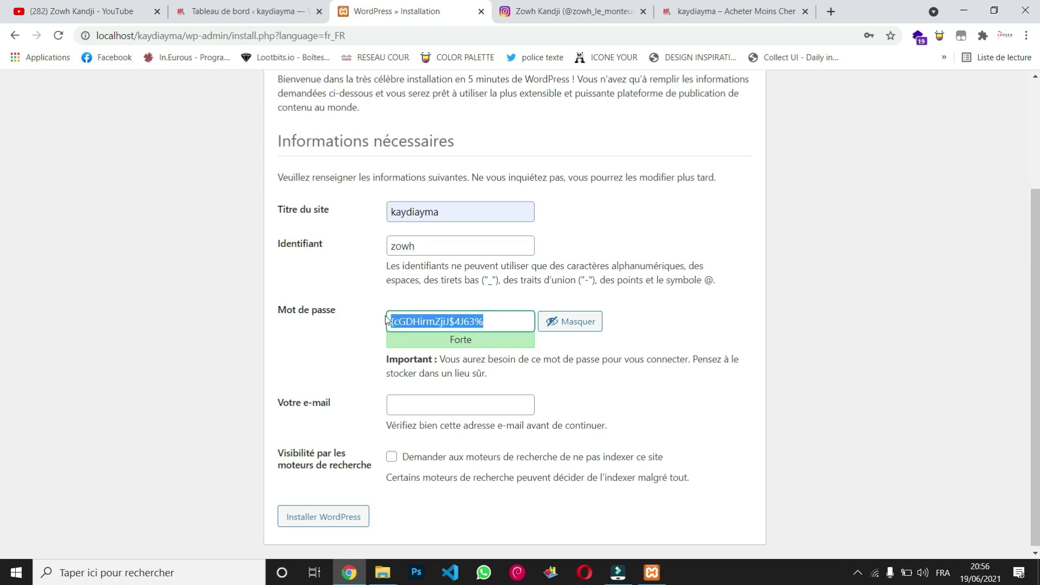
{"action": "key", "text": "BackSpace"}
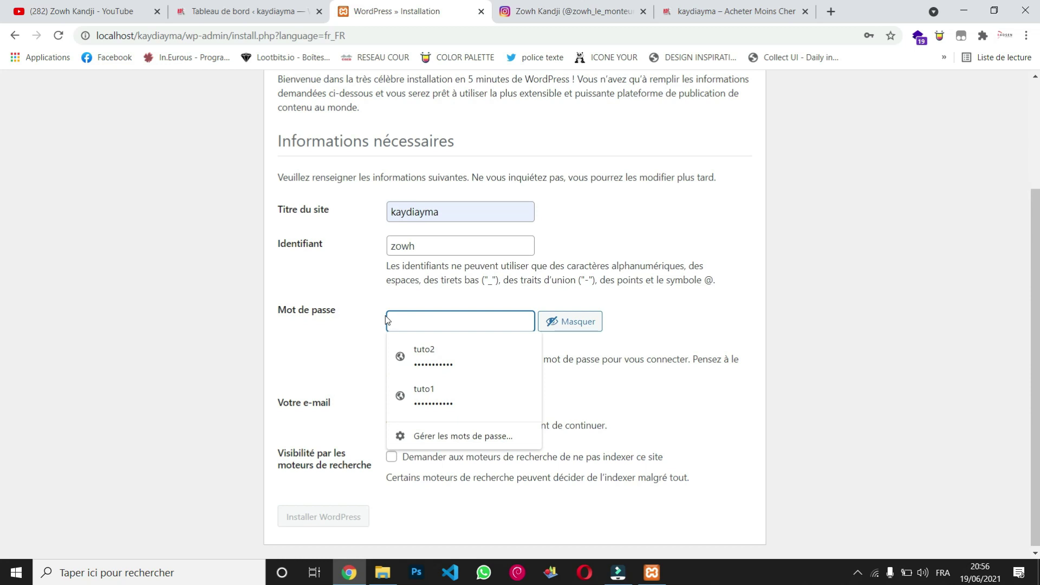
{"action": "type", "text": "kandji"}
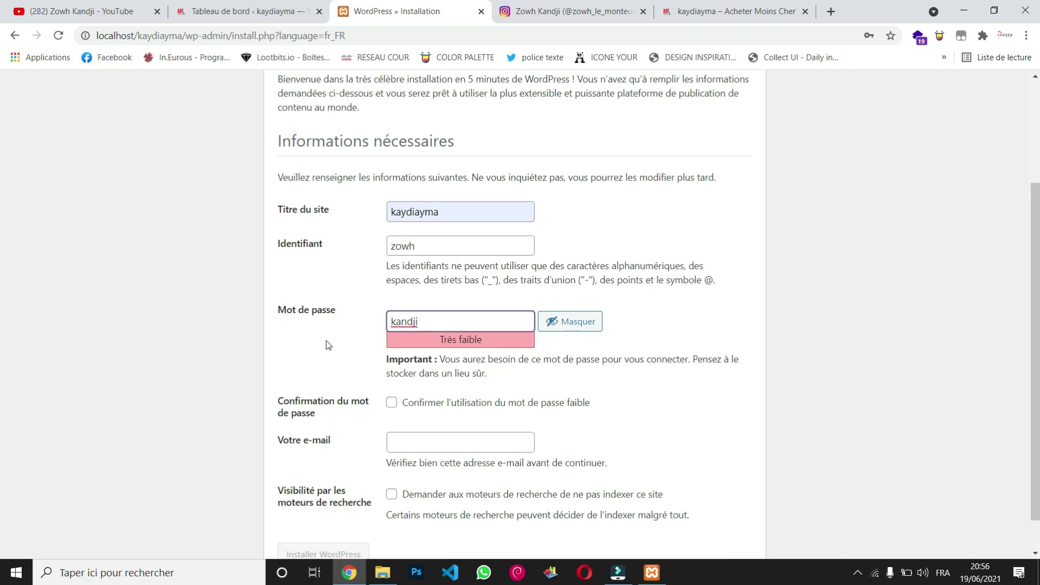
{"action": "scroll", "coordinate": [326, 340], "scroll_direction": "down", "scroll_amount": 1}
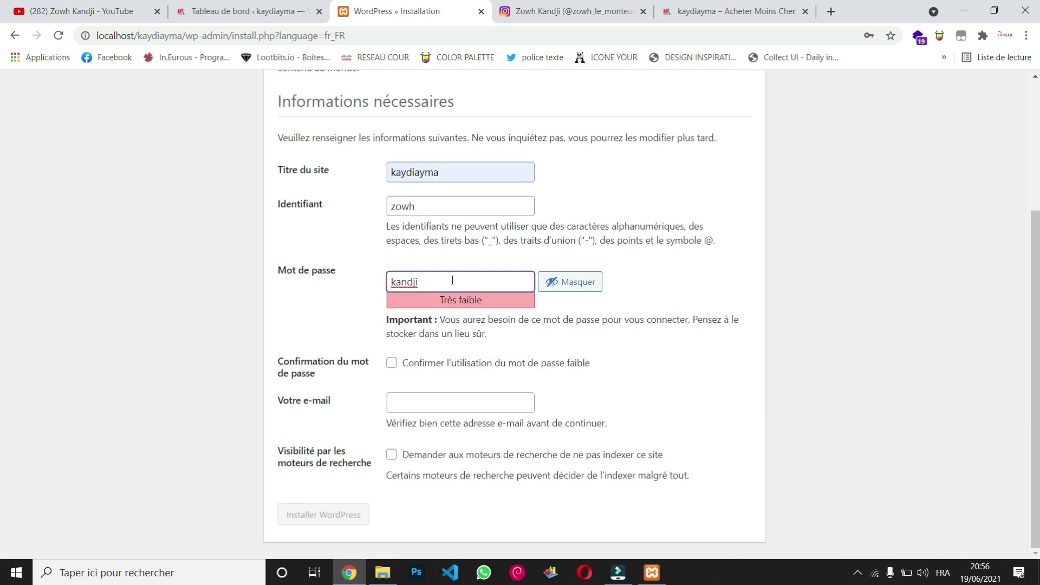
{"action": "type", "text": "00"}
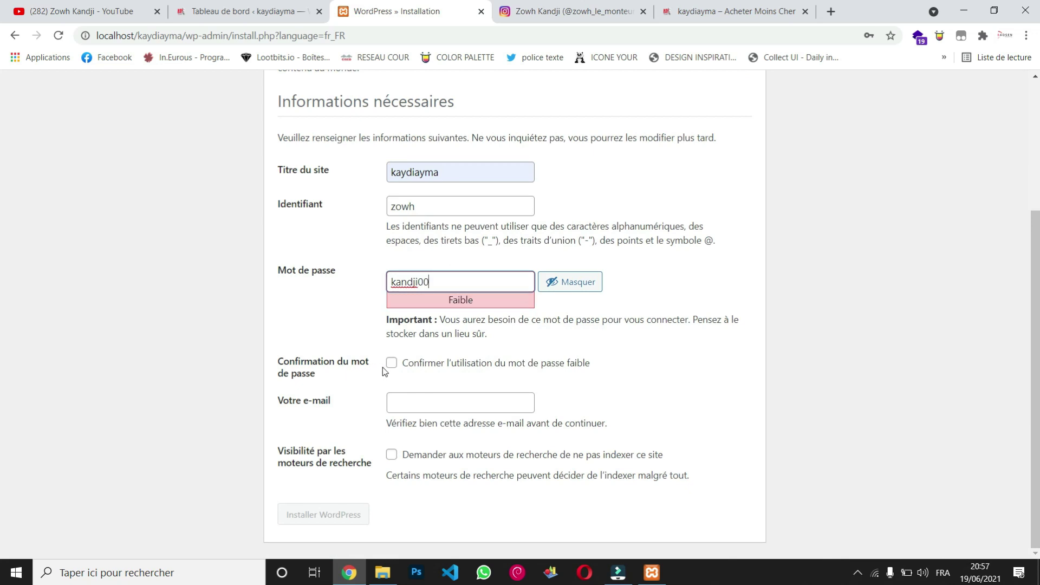
{"action": "left_click", "coordinate": [389, 367]}
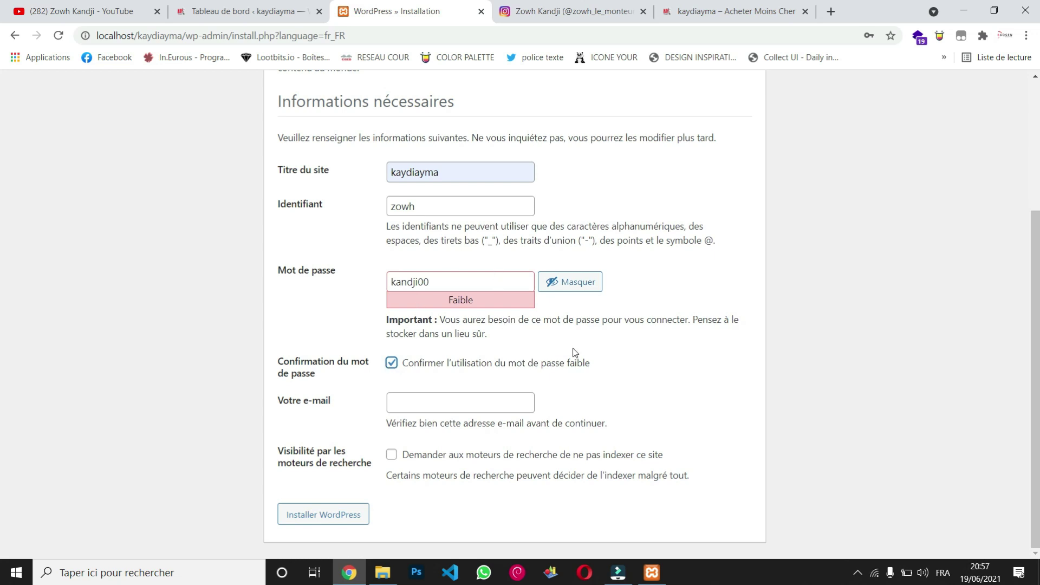
{"action": "left_click", "coordinate": [489, 405]}
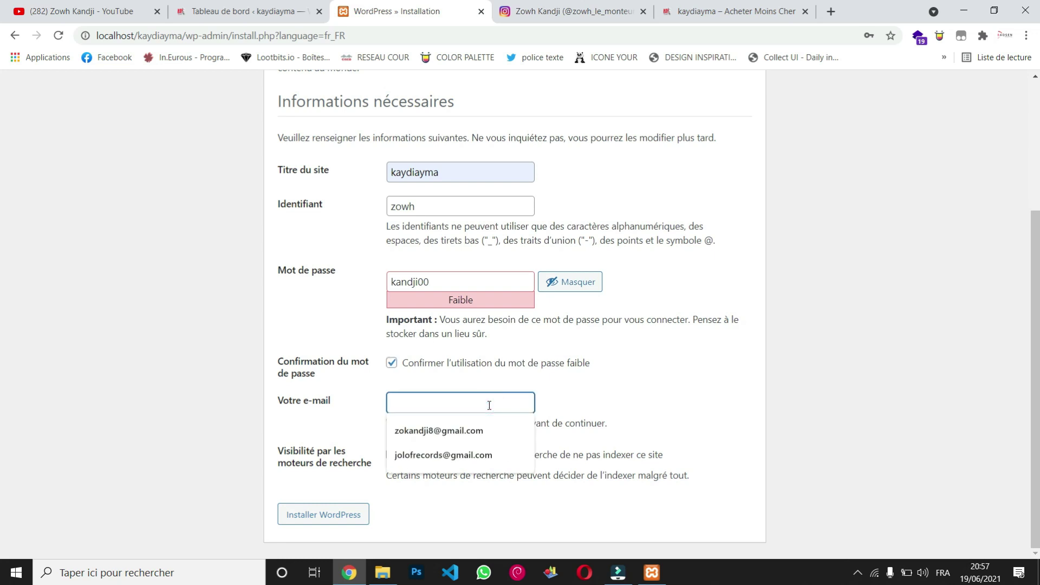
{"action": "left_click", "coordinate": [460, 436]}
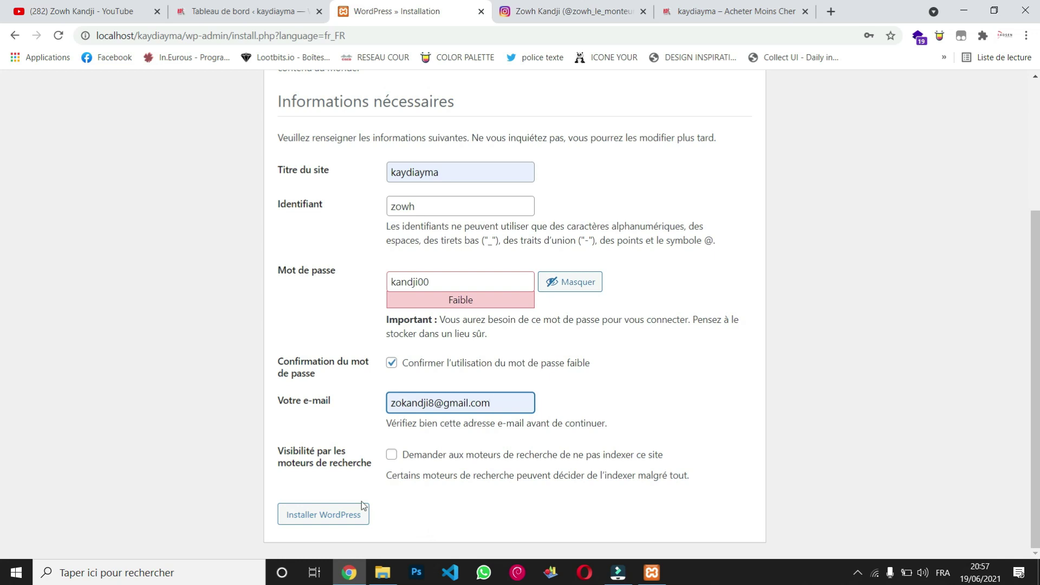
Run Installer WordPress, then choose Se connecter on the 'Quel succès !' page.
{"action": "left_click", "coordinate": [324, 516]}
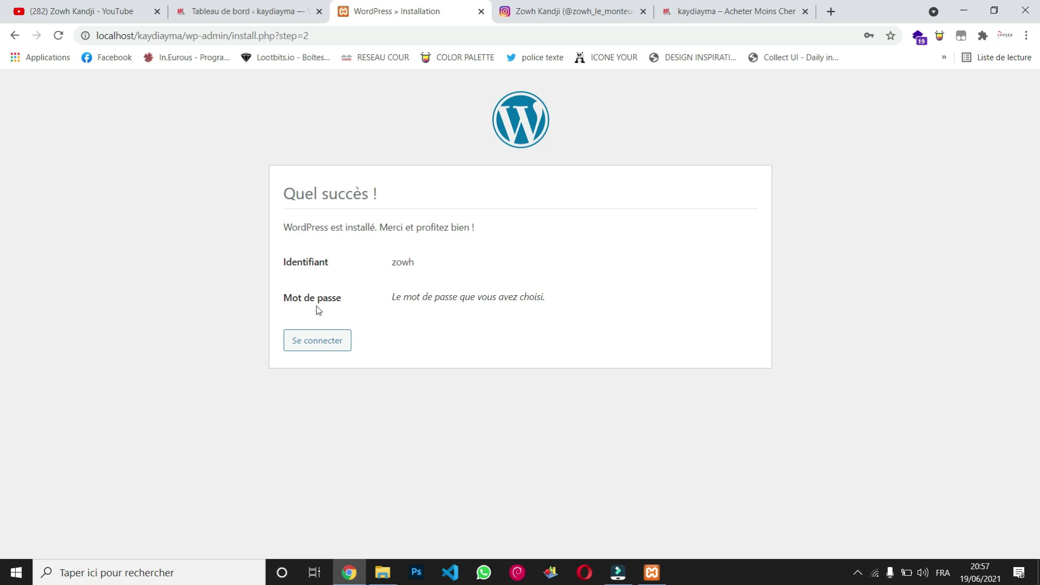
{"action": "left_click", "coordinate": [332, 347]}
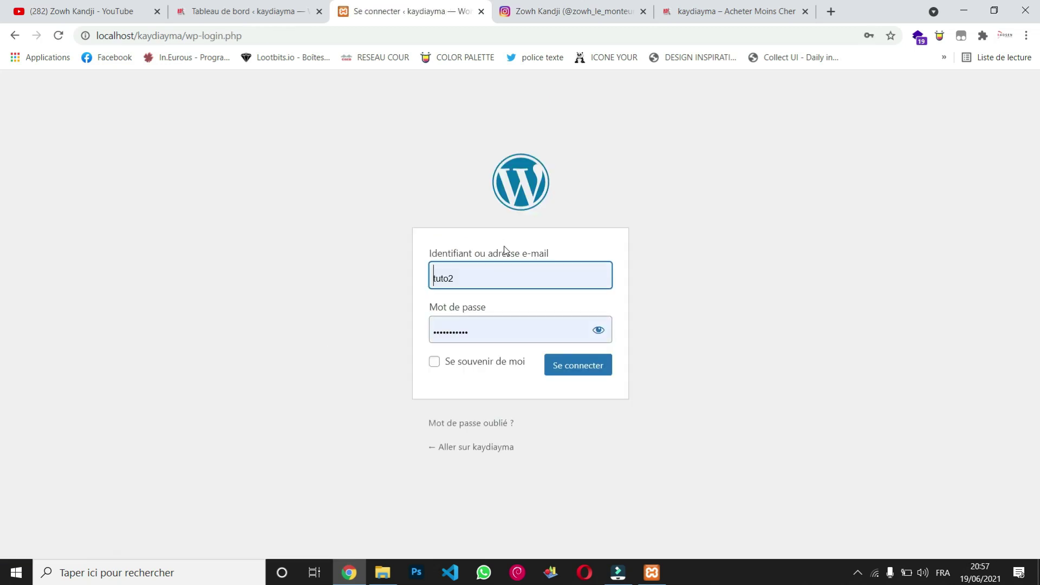
Replace the saved login with the new admin username and its password, then sign in.
{"action": "double_click", "coordinate": [478, 278]}
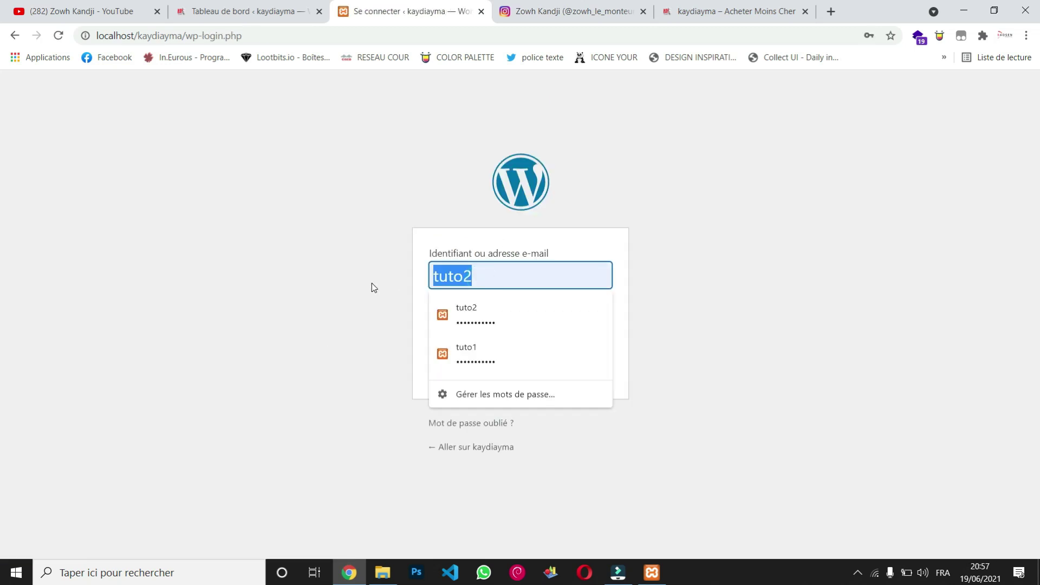
{"action": "type", "text": "zowh"}
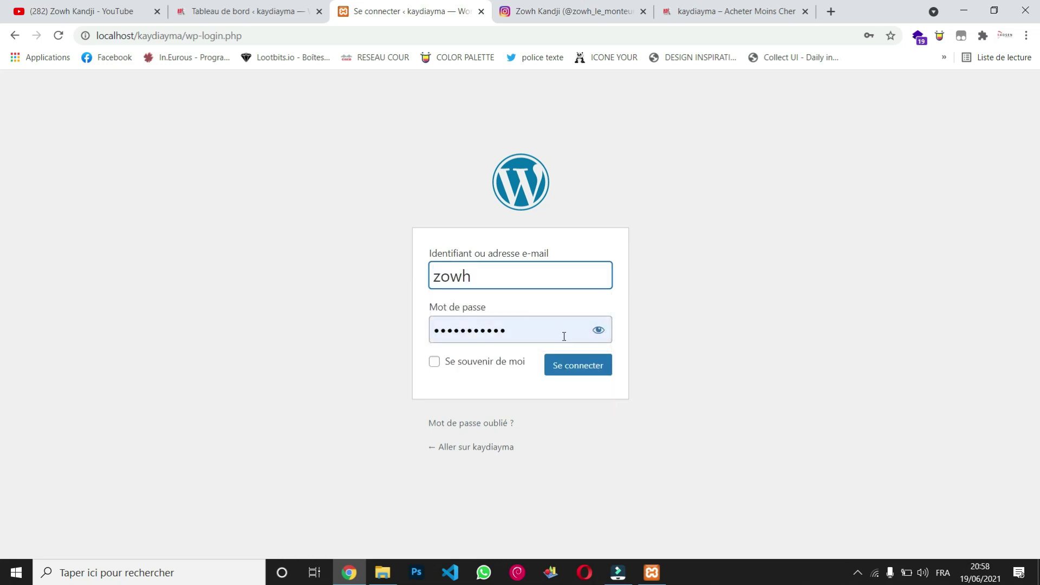
{"action": "left_click", "coordinate": [562, 335]}
{"action": "key", "text": "ctrl+a"}
{"action": "type", "text": "12345"}
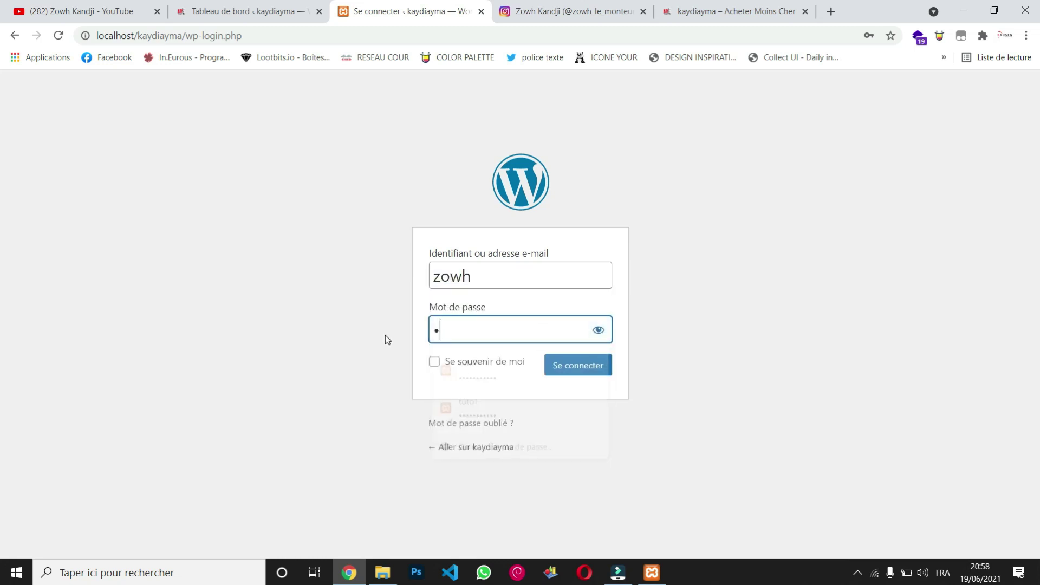
{"action": "type", "text": "6789"}
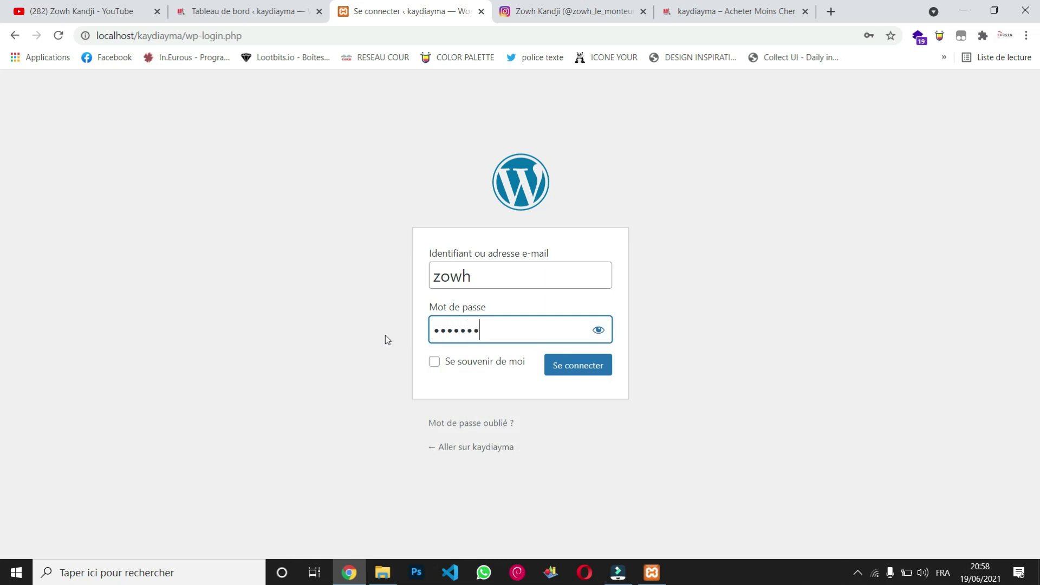
{"action": "left_click", "coordinate": [592, 370]}
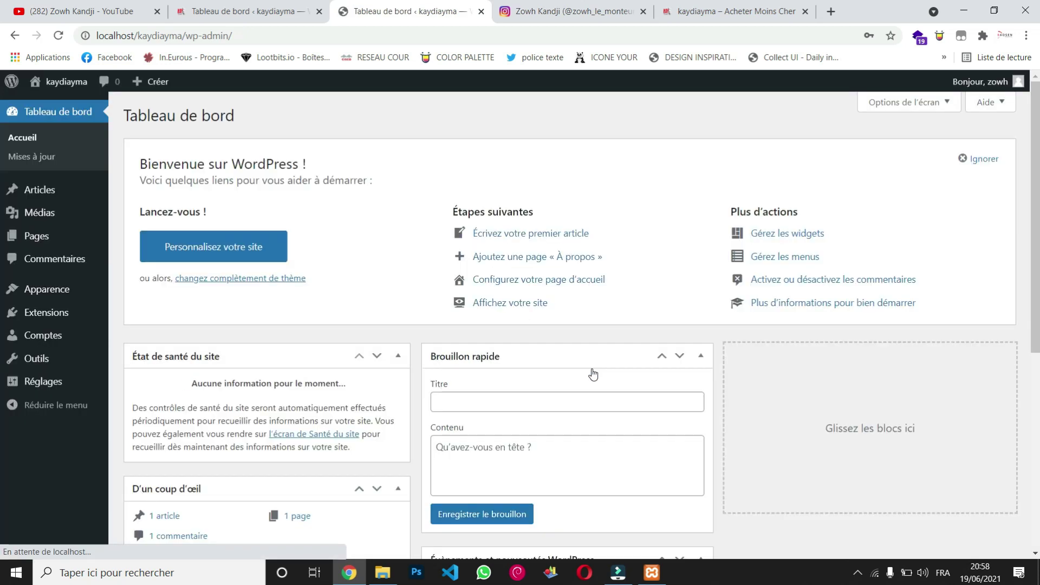
Scroll through the Tableau de bord widgets showing 1 article, 1 page and 1 comment.
{"action": "scroll", "coordinate": [378, 292], "scroll_direction": "down", "scroll_amount": 3}
{"action": "scroll", "coordinate": [378, 293], "scroll_direction": "down", "scroll_amount": 3}
{"action": "scroll", "coordinate": [377, 293], "scroll_direction": "up", "scroll_amount": 6}
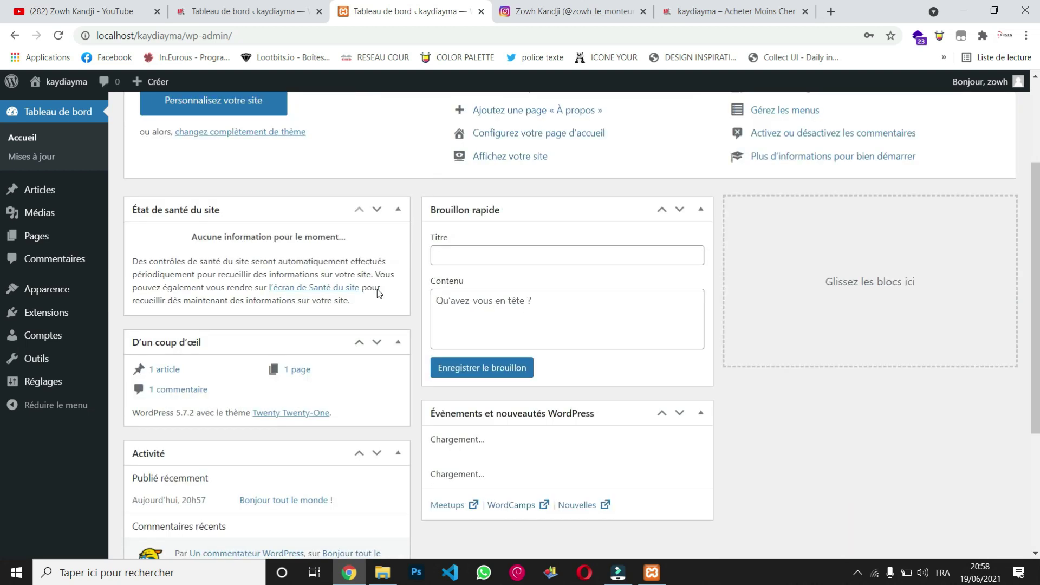
{"action": "scroll", "coordinate": [378, 293], "scroll_direction": "down", "scroll_amount": 6}
{"action": "scroll", "coordinate": [377, 292], "scroll_direction": "up", "scroll_amount": 5}
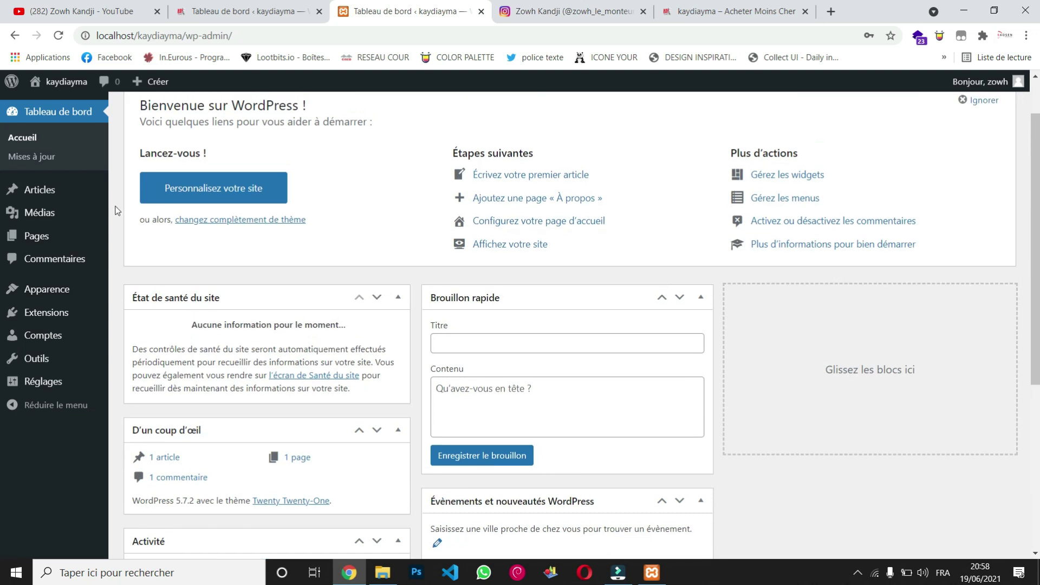
Visit the public home page, look over the 'Bonjour tout le monde !' post, then return to Tableau de bord.
{"action": "mouse_move", "coordinate": [68, 84]}
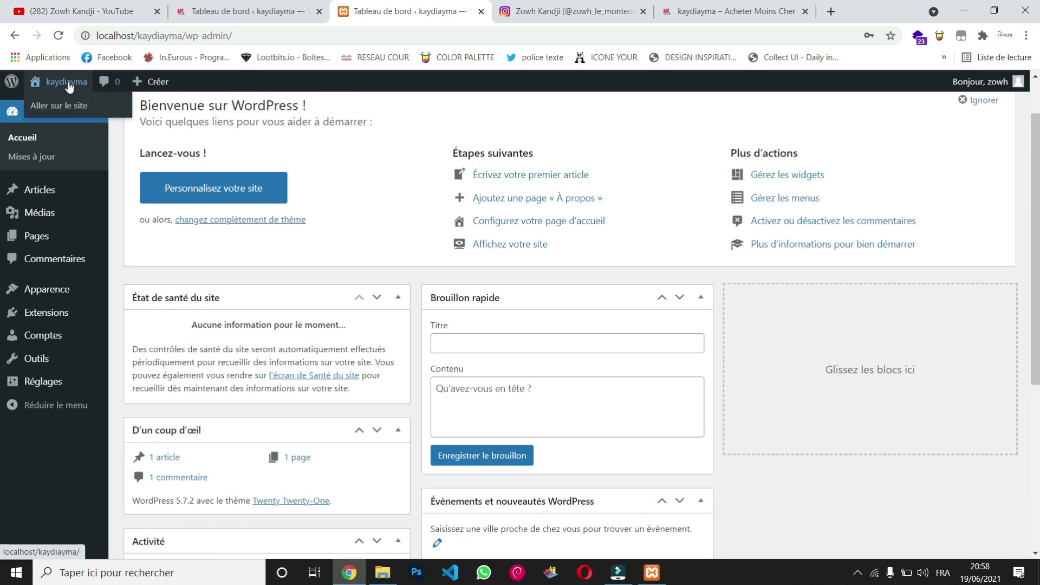
{"action": "left_click", "coordinate": [69, 108]}
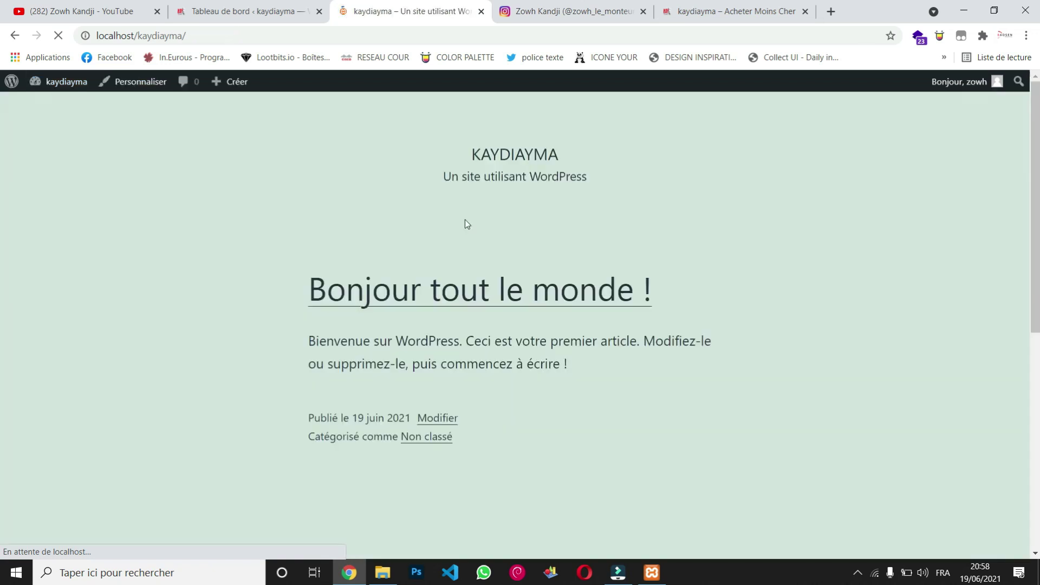
{"action": "scroll", "coordinate": [467, 224], "scroll_direction": "down", "scroll_amount": 1}
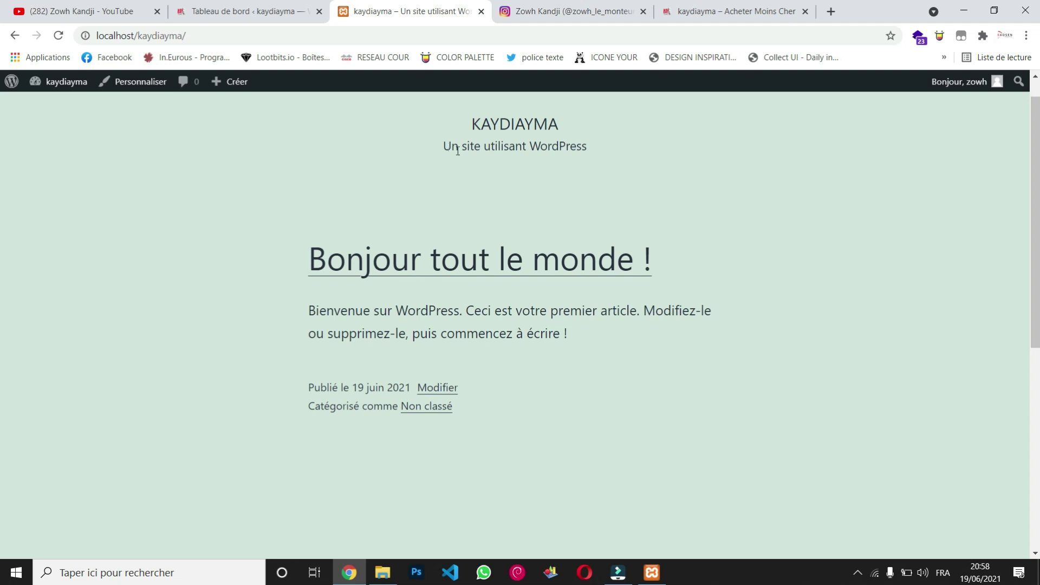
{"action": "scroll", "coordinate": [508, 276], "scroll_direction": "down", "scroll_amount": 5}
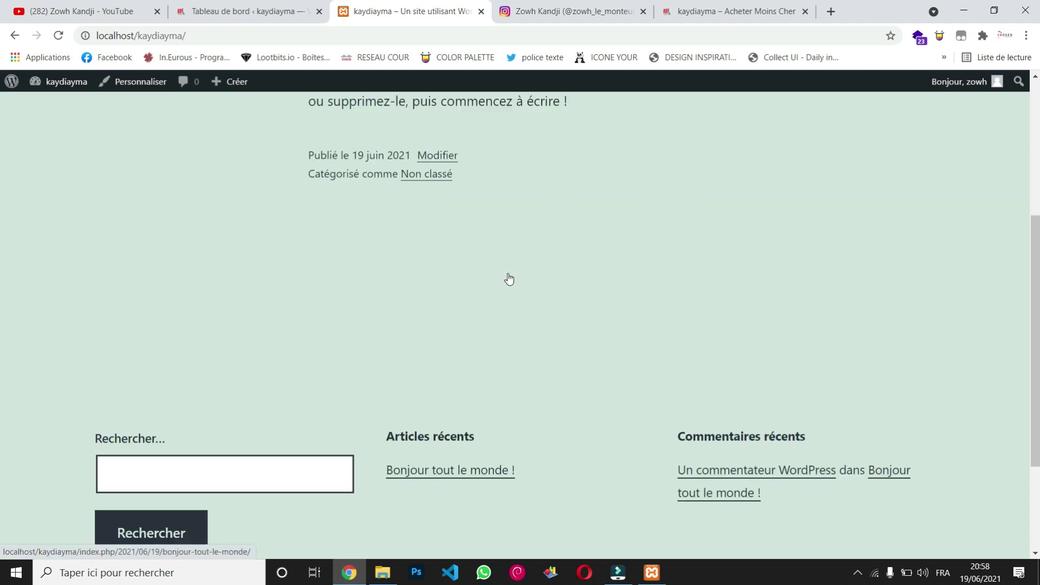
{"action": "scroll", "coordinate": [508, 273], "scroll_direction": "up", "scroll_amount": 5}
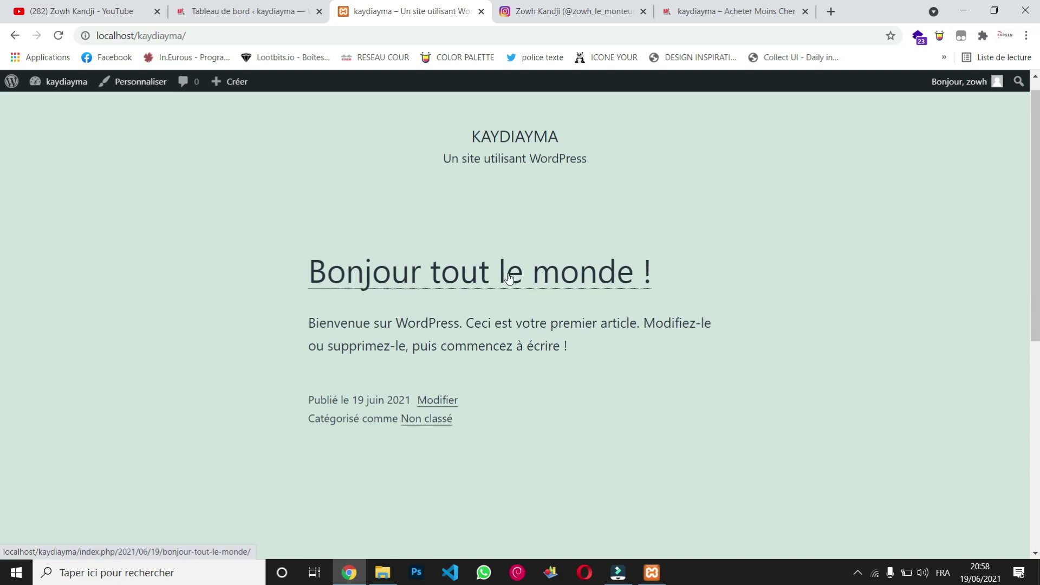
{"action": "scroll", "coordinate": [509, 278], "scroll_direction": "down", "scroll_amount": 5}
{"action": "scroll", "coordinate": [509, 278], "scroll_direction": "up", "scroll_amount": 4}
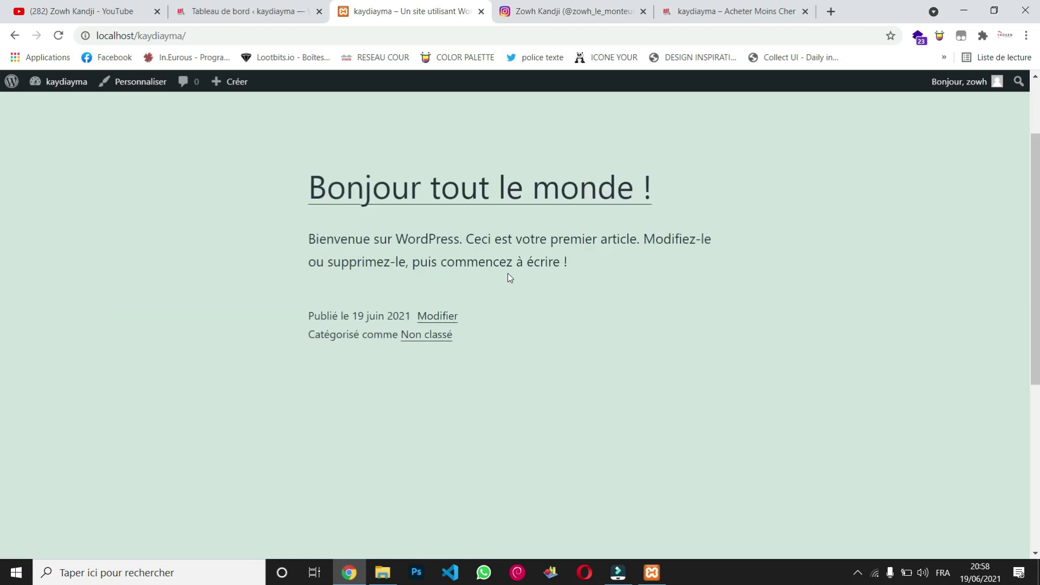
{"action": "scroll", "coordinate": [508, 277], "scroll_direction": "up", "scroll_amount": 2}
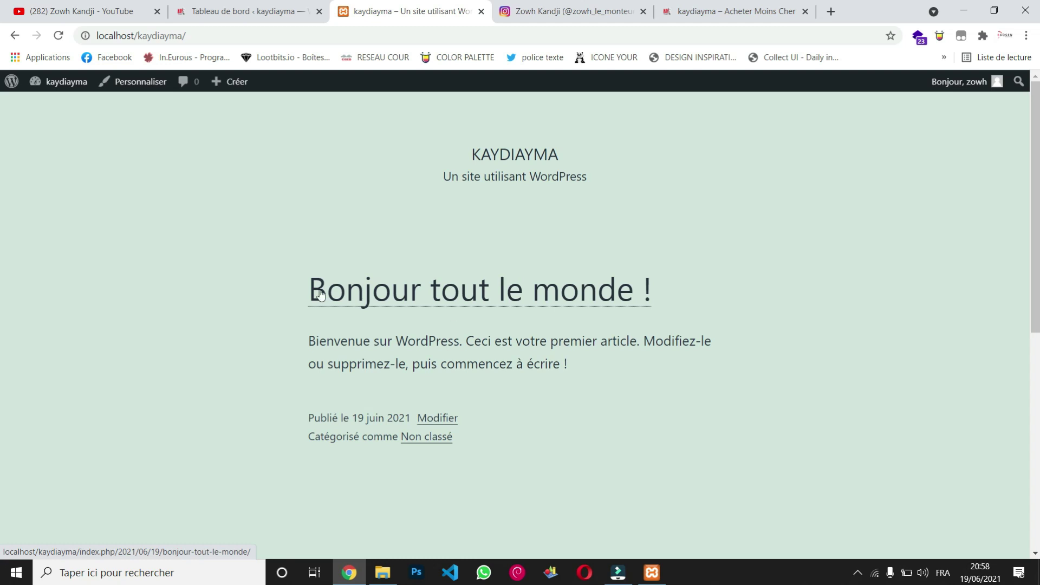
{"action": "mouse_move", "coordinate": [65, 87]}
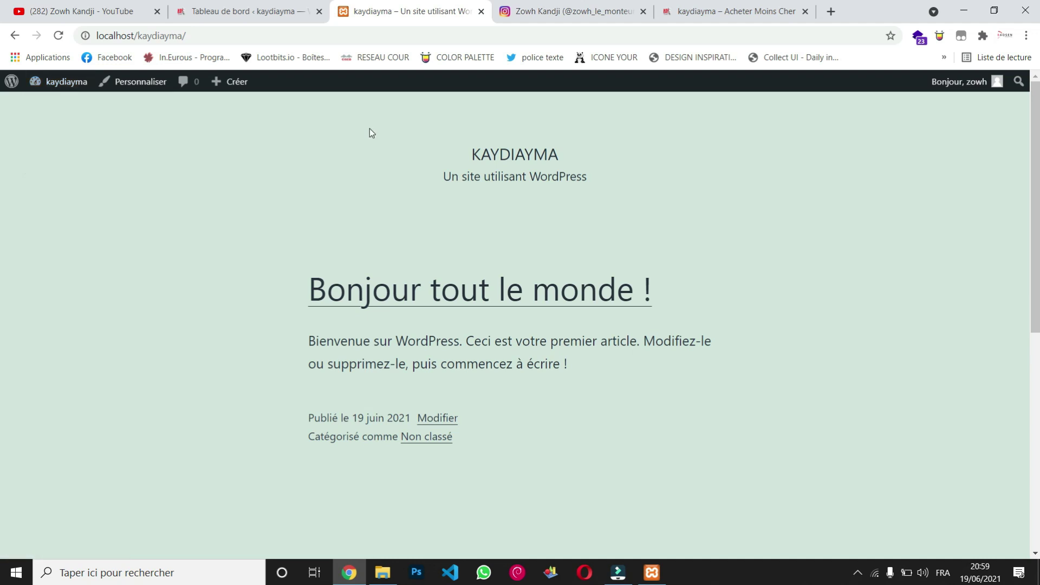
{"action": "left_click", "coordinate": [65, 103]}
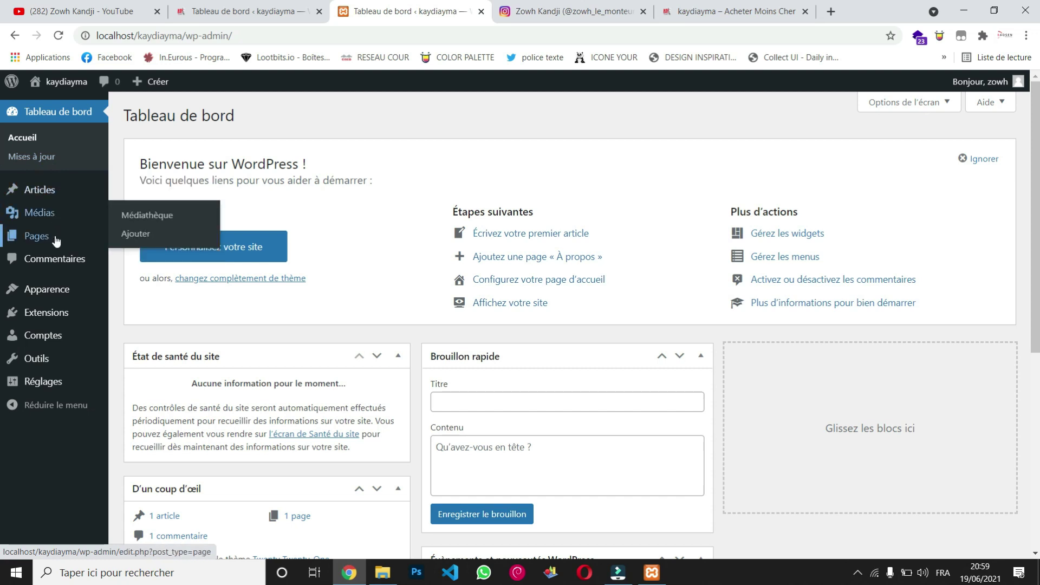
Scroll up and down through the kaydiayma dashboard widgets, then click an empty area of the welcome panel.
{"action": "mouse_move", "coordinate": [75, 301]}
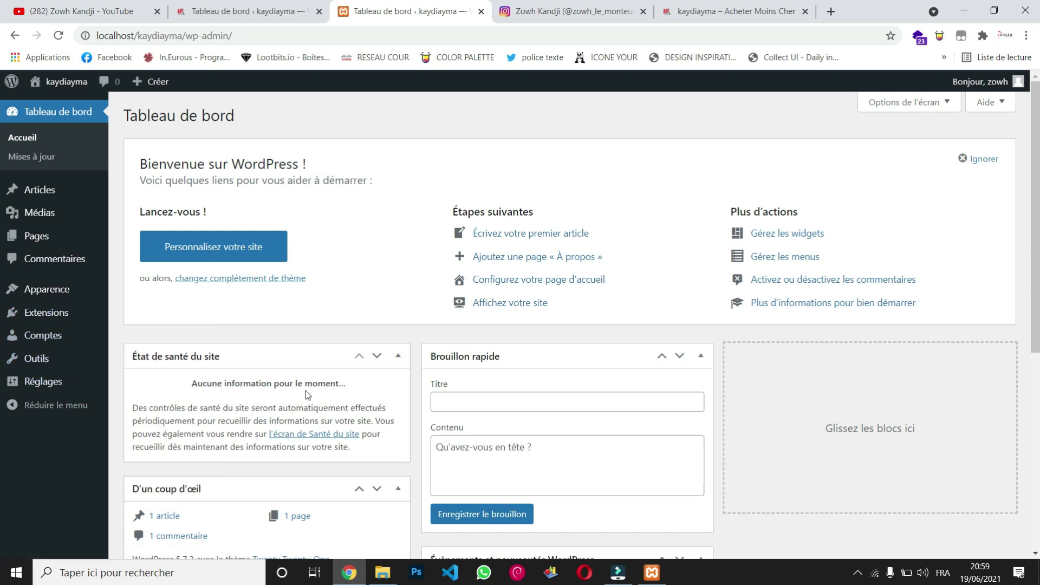
{"action": "scroll", "coordinate": [306, 391], "scroll_direction": "down", "scroll_amount": 6}
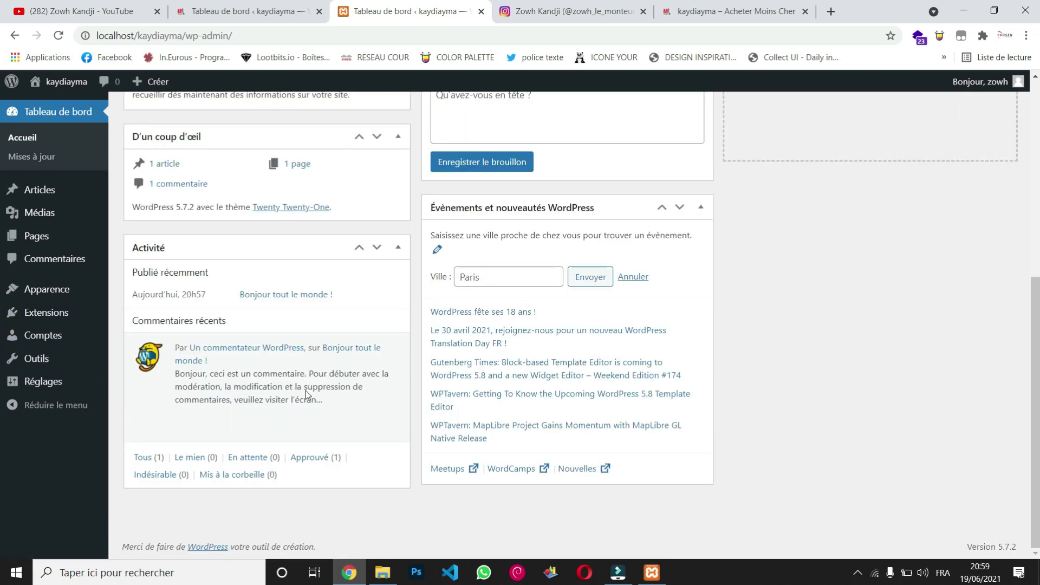
{"action": "scroll", "coordinate": [306, 391], "scroll_direction": "up", "scroll_amount": 6}
{"action": "scroll", "coordinate": [305, 391], "scroll_direction": "down", "scroll_amount": 6}
{"action": "scroll", "coordinate": [306, 391], "scroll_direction": "up", "scroll_amount": 3}
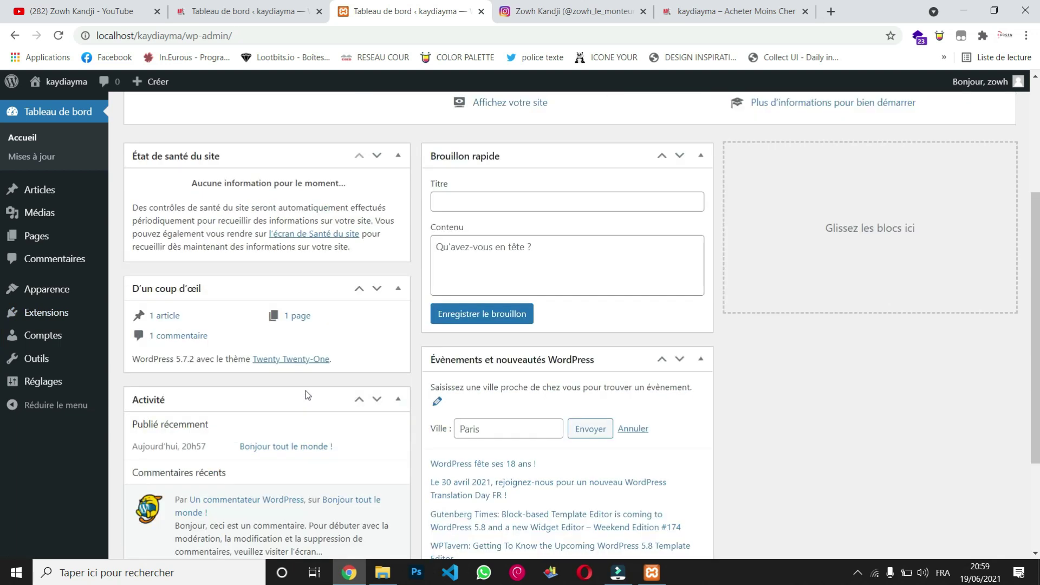
{"action": "scroll", "coordinate": [306, 391], "scroll_direction": "up", "scroll_amount": 4}
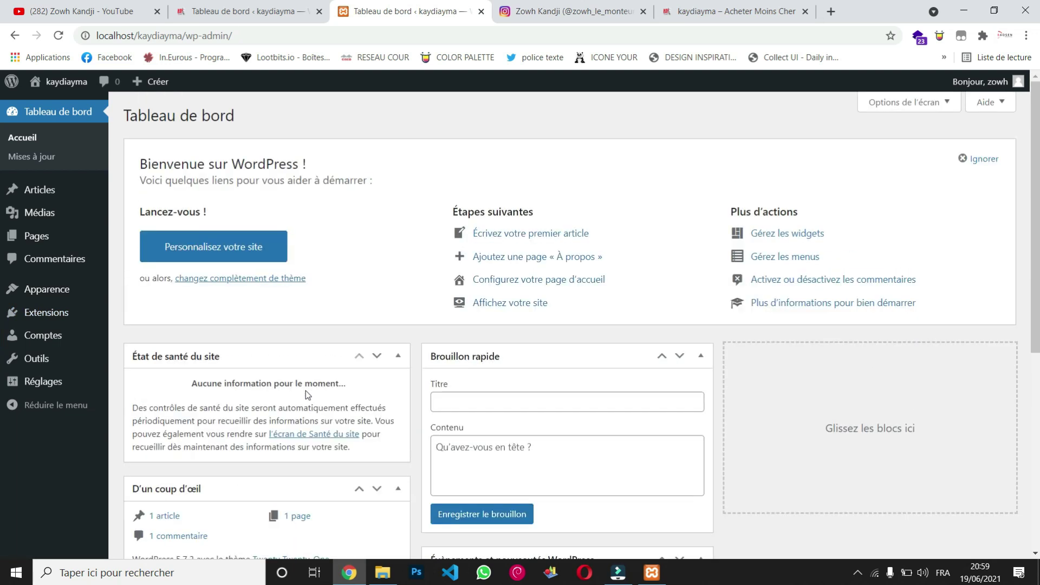
{"action": "scroll", "coordinate": [305, 391], "scroll_direction": "down", "scroll_amount": 6}
{"action": "scroll", "coordinate": [305, 391], "scroll_direction": "up", "scroll_amount": 6}
{"action": "scroll", "coordinate": [305, 391], "scroll_direction": "down", "scroll_amount": 6}
{"action": "scroll", "coordinate": [305, 391], "scroll_direction": "up", "scroll_amount": 6}
{"action": "scroll", "coordinate": [306, 391], "scroll_direction": "down", "scroll_amount": 6}
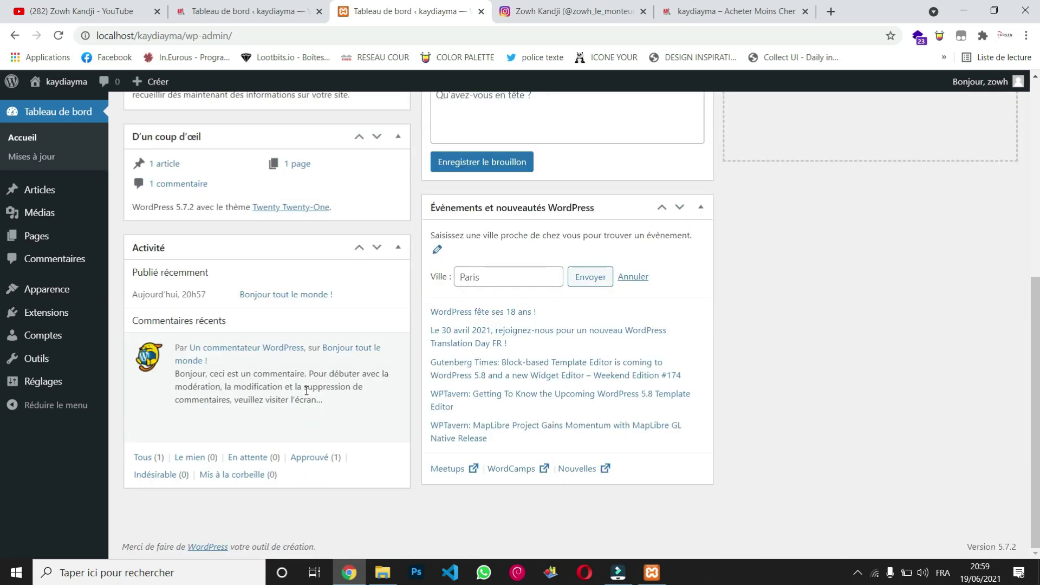
{"action": "scroll", "coordinate": [306, 390], "scroll_direction": "up", "scroll_amount": 6}
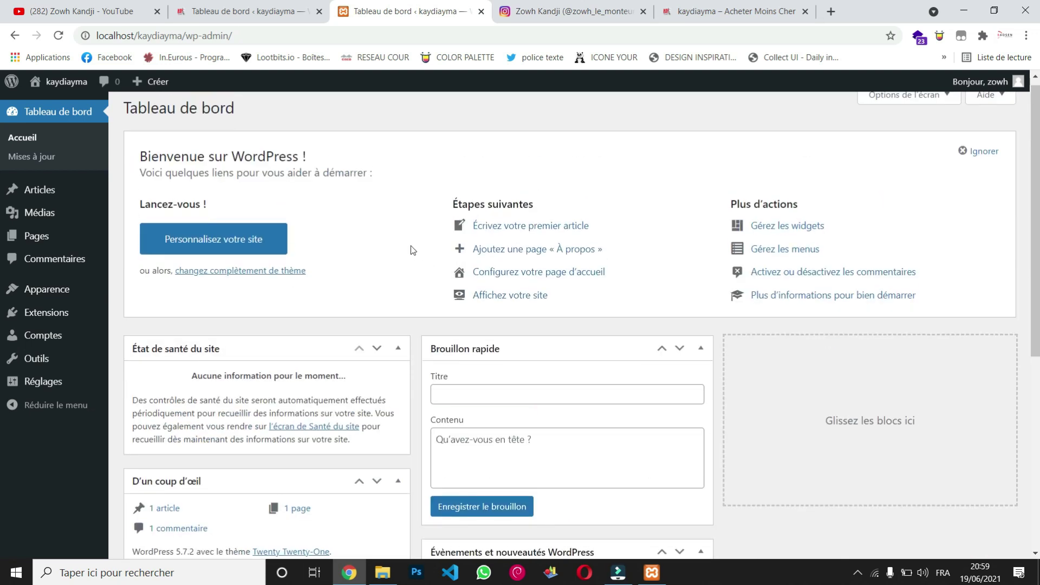
{"action": "scroll", "coordinate": [413, 250], "scroll_direction": "up", "scroll_amount": 1}
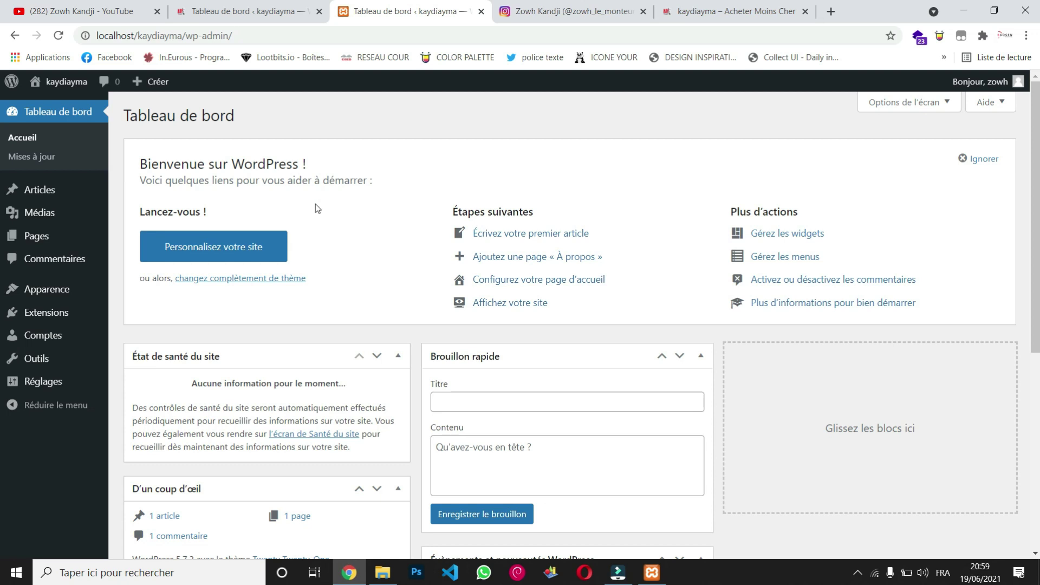
{"action": "scroll", "coordinate": [383, 274], "scroll_direction": "down", "scroll_amount": 6}
{"action": "scroll", "coordinate": [382, 274], "scroll_direction": "up", "scroll_amount": 6}
{"action": "scroll", "coordinate": [383, 275], "scroll_direction": "down", "scroll_amount": 6}
{"action": "scroll", "coordinate": [382, 275], "scroll_direction": "up", "scroll_amount": 6}
{"action": "left_click", "coordinate": [411, 223]}
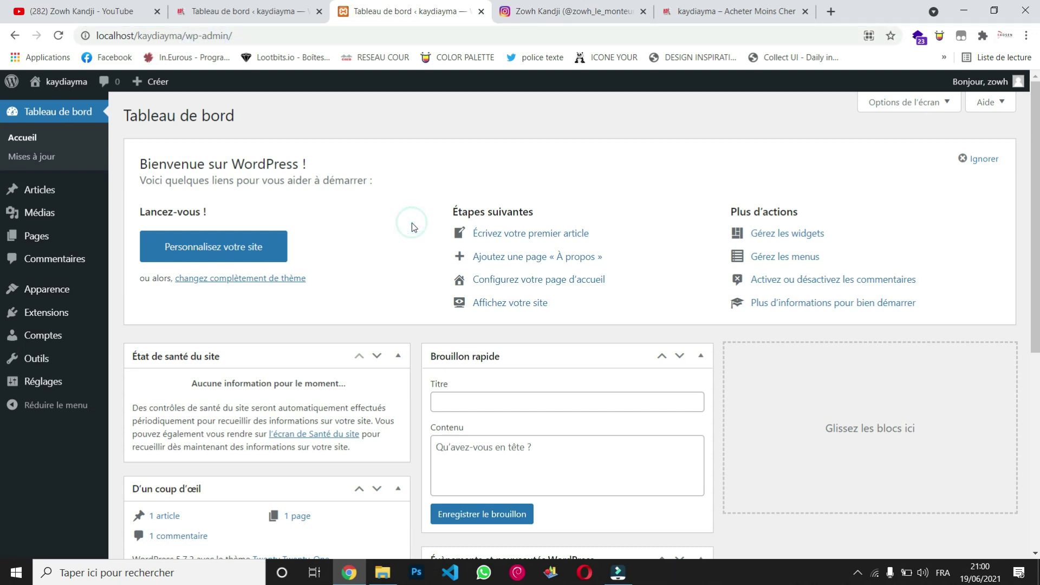